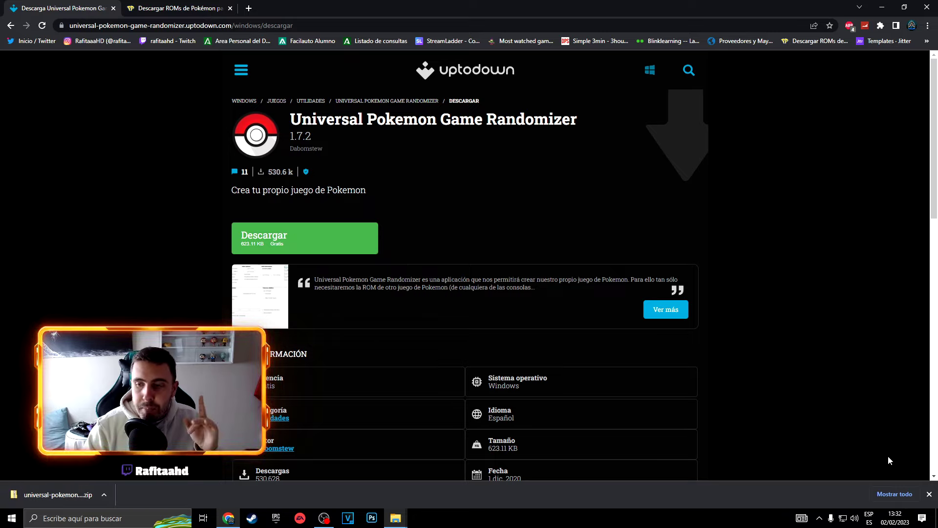
- Look up the 7-Zip extraction options for the downloaded universal-pokemon-game-randomizer archive in the Descargas folder
{"action": "left_click", "coordinate": [395, 518]}
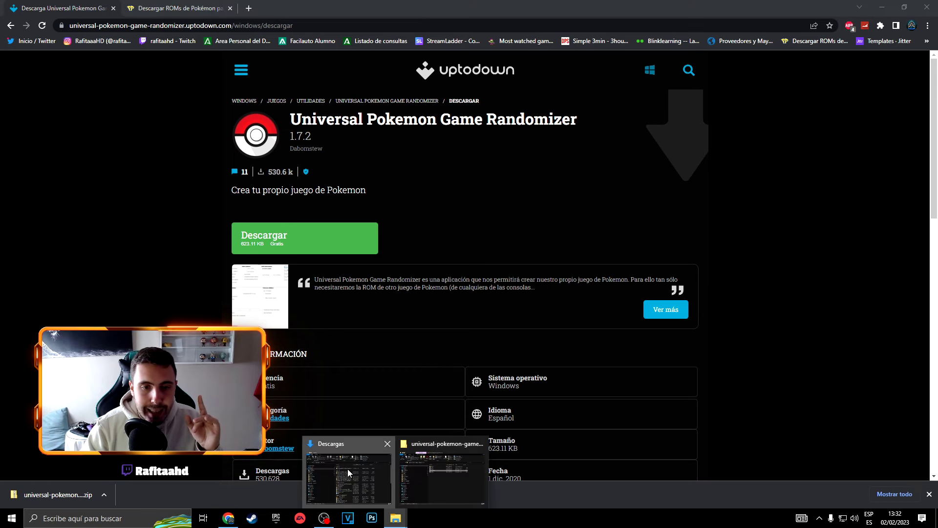
{"action": "left_click", "coordinate": [347, 468]}
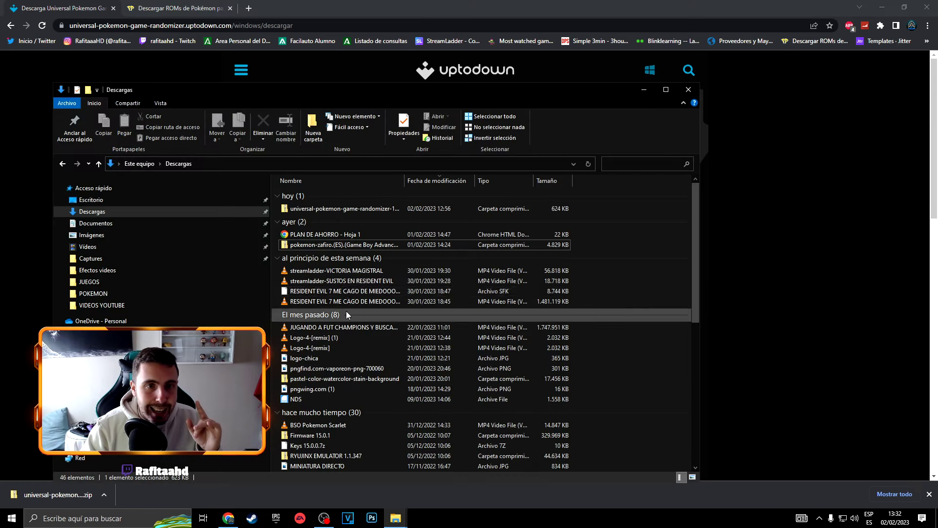
{"action": "left_click", "coordinate": [333, 209]}
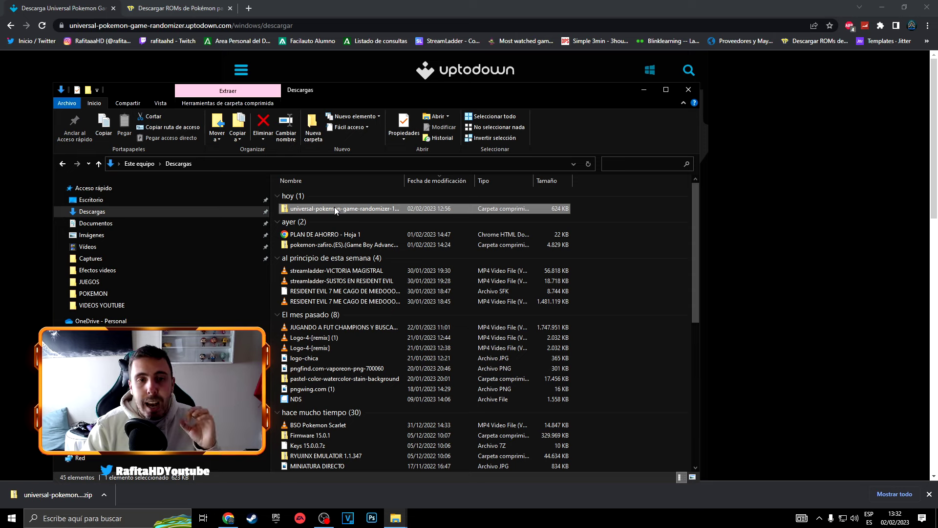
{"action": "right_click", "coordinate": [335, 209]}
{"action": "mouse_move", "coordinate": [398, 263]}
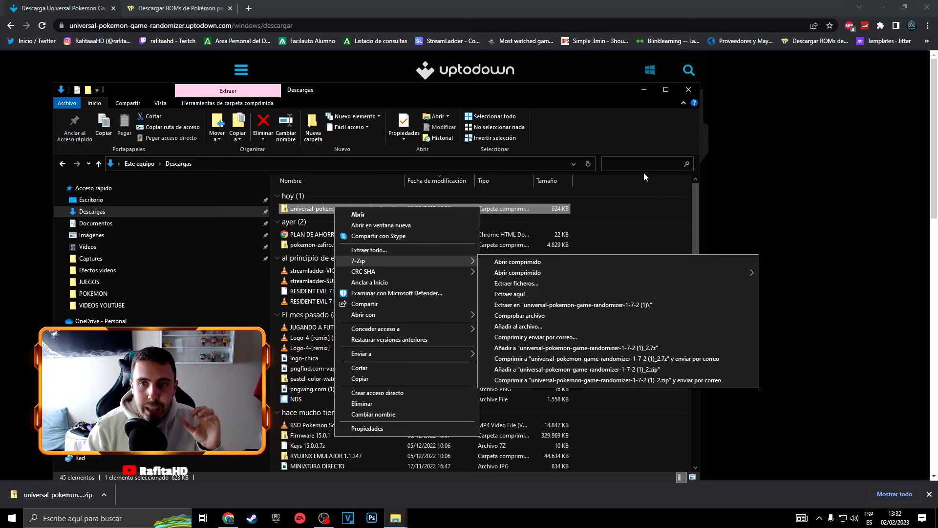
{"action": "left_click", "coordinate": [650, 91]}
{"action": "left_click", "coordinate": [882, 7]}
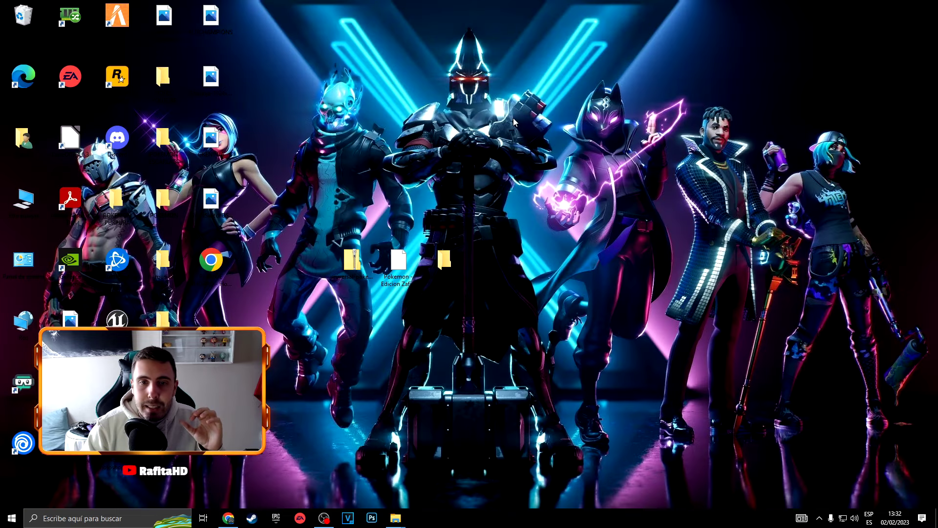
- Launch the randomizer application from the extracted universal-pokemon-game-randomizer-1-7-2 folder on the desktop
{"action": "double_click", "coordinate": [454, 262]}
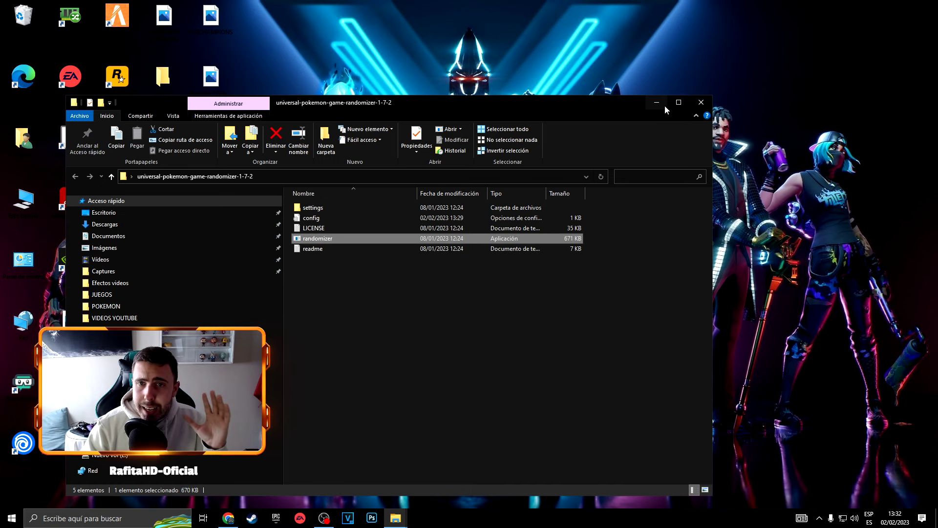
{"action": "left_click", "coordinate": [706, 106]}
{"action": "left_click_drag", "start_coordinate": [515, 94], "coordinate": [699, 83]}
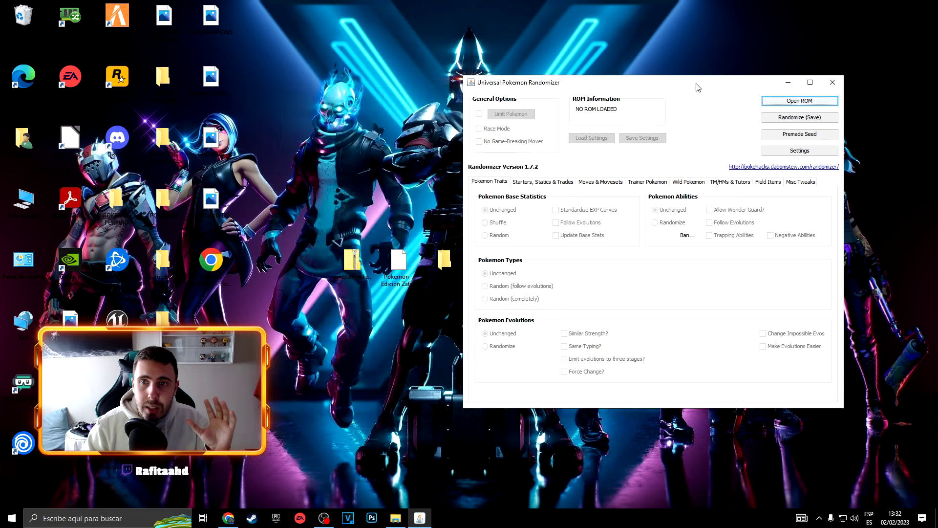
- Switch to Chrome and view the Nintendo DS Pokémon ROM download page on pokemon-project.com
{"action": "left_click", "coordinate": [227, 515]}
{"action": "left_click", "coordinate": [147, 8]}
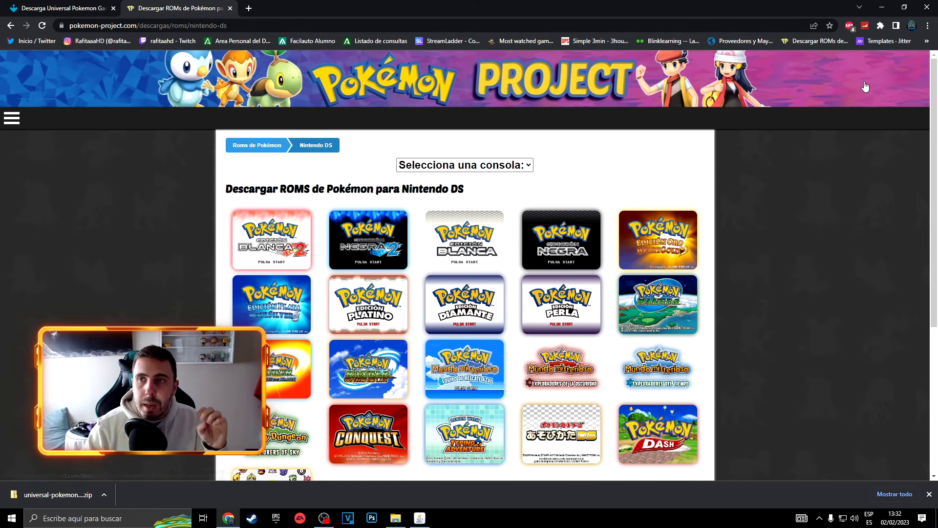
{"action": "left_click", "coordinate": [883, 7]}
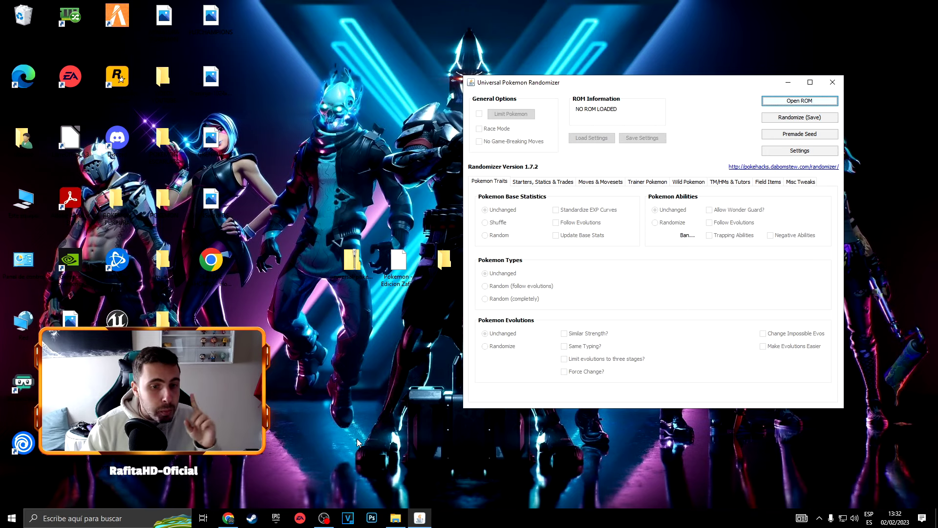
- Check the 7-Zip extraction options for the downloaded pokemon-zafiro archive in the Descargas folder
{"action": "left_click", "coordinate": [396, 518]}
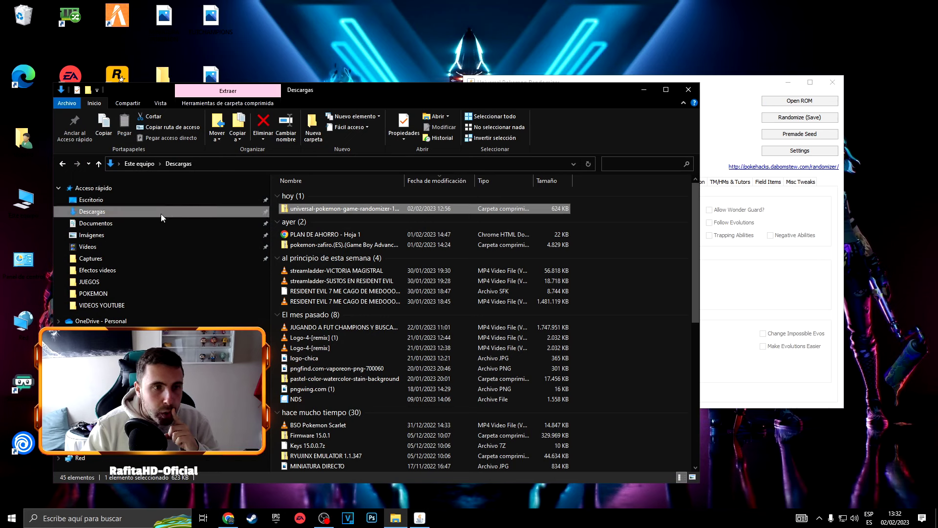
{"action": "left_click", "coordinate": [342, 245]}
{"action": "right_click", "coordinate": [341, 245]}
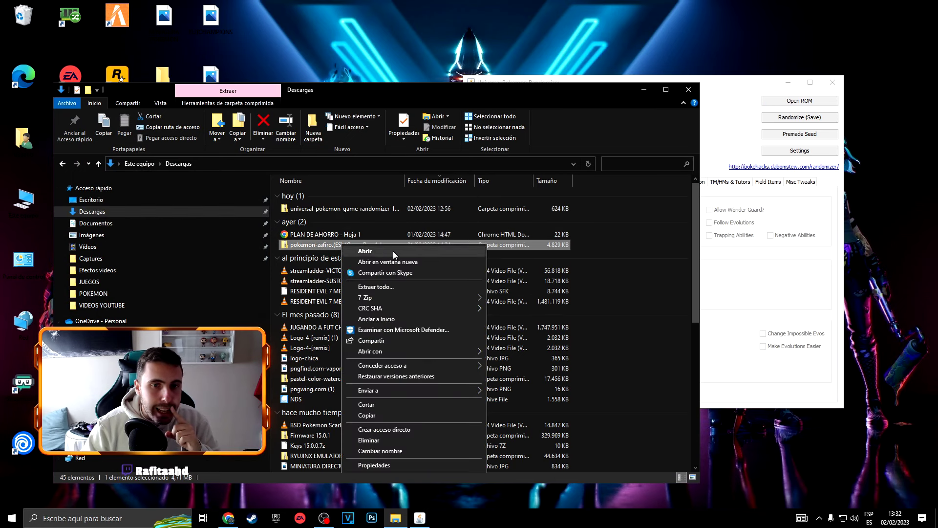
{"action": "mouse_move", "coordinate": [406, 299]}
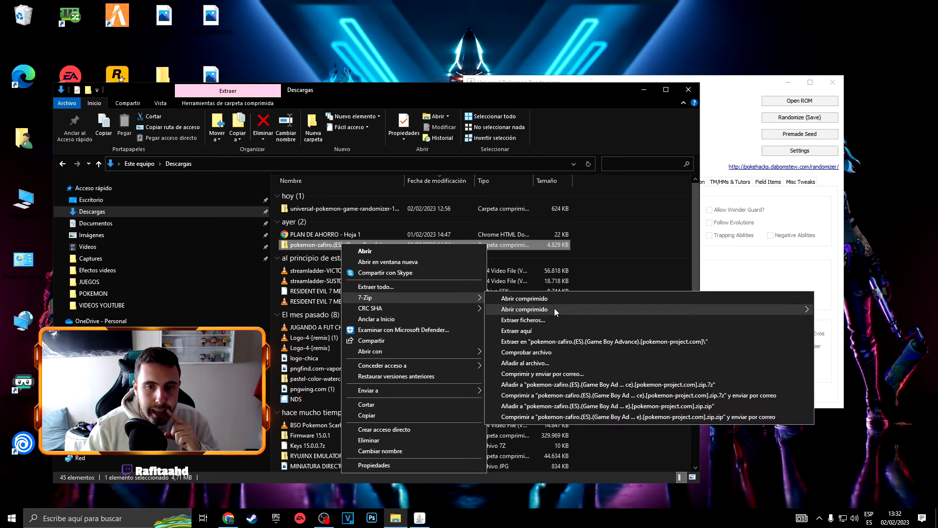
{"action": "left_click", "coordinate": [645, 90]}
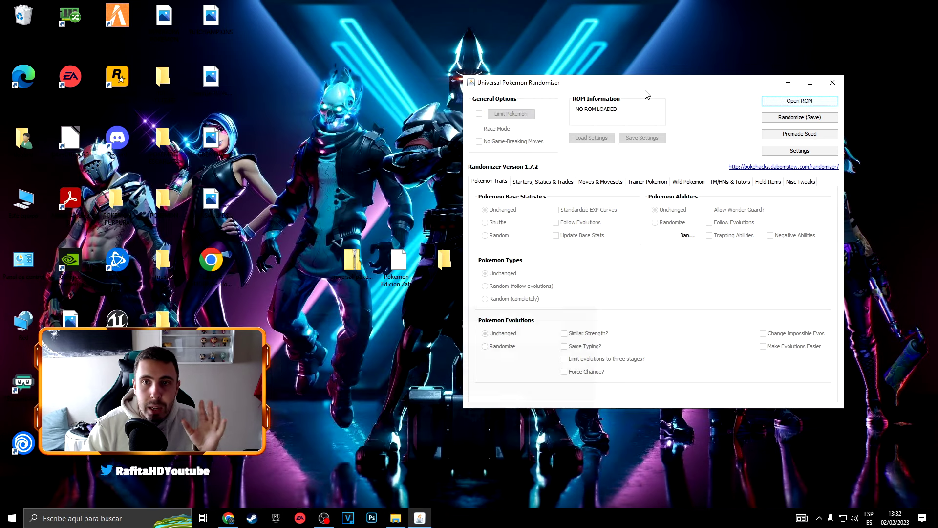
- Load the ROM "Pokemon - Edicion Zafiro (Spain) (Rev 1).gba" from the desktop into the randomizer
{"action": "left_click", "coordinate": [399, 268]}
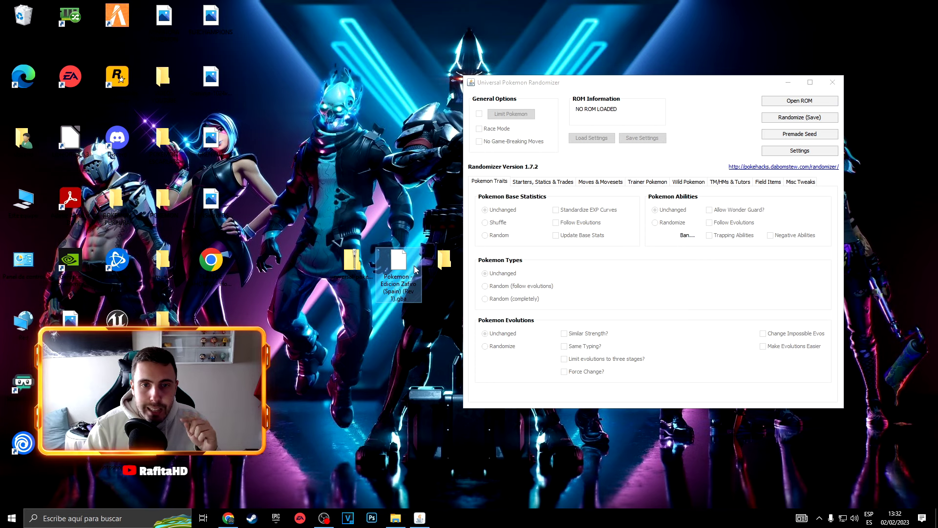
{"action": "left_click", "coordinate": [800, 102]}
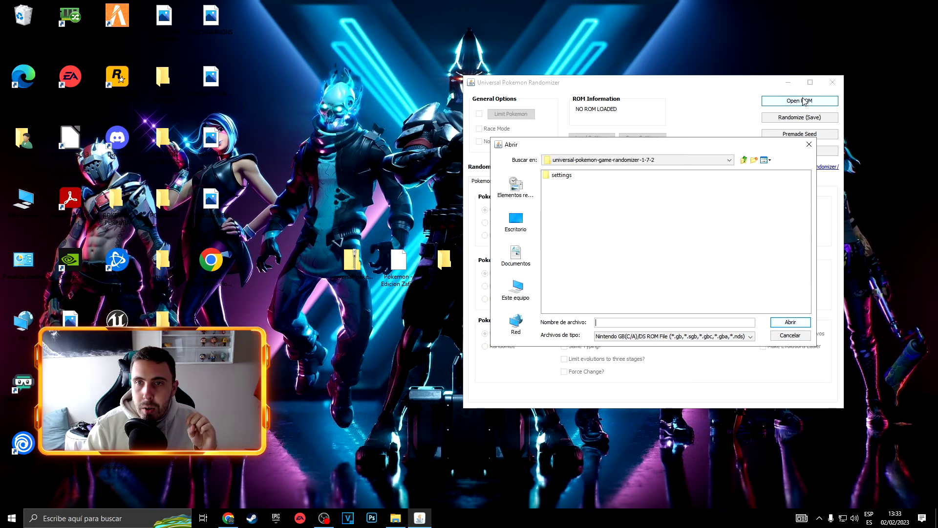
{"action": "left_click", "coordinate": [515, 220]}
{"action": "left_click", "coordinate": [613, 298]}
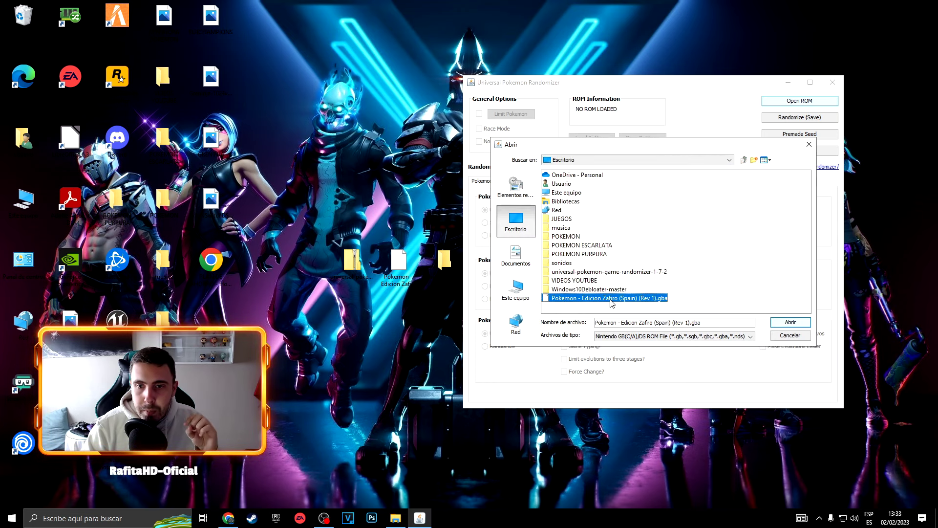
{"action": "left_click", "coordinate": [791, 322]}
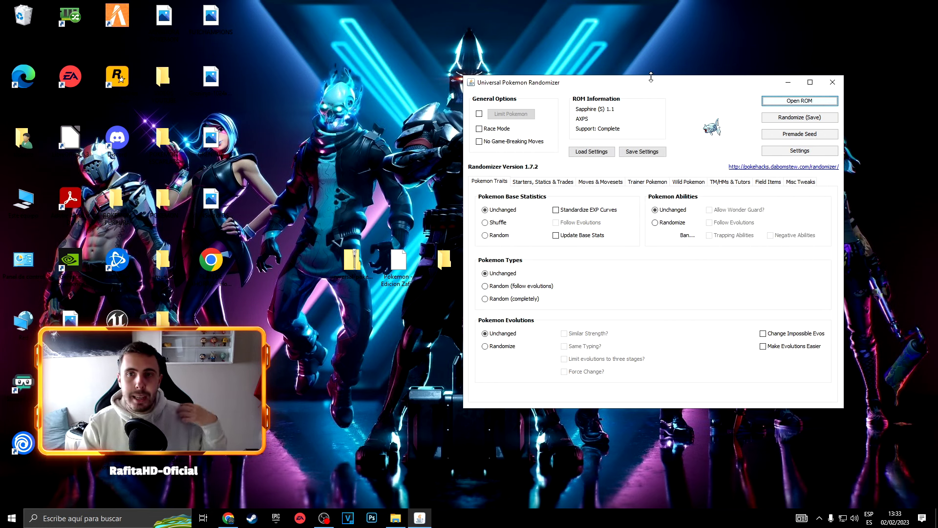
{"action": "left_click_drag", "start_coordinate": [644, 89], "coordinate": [507, 83]}
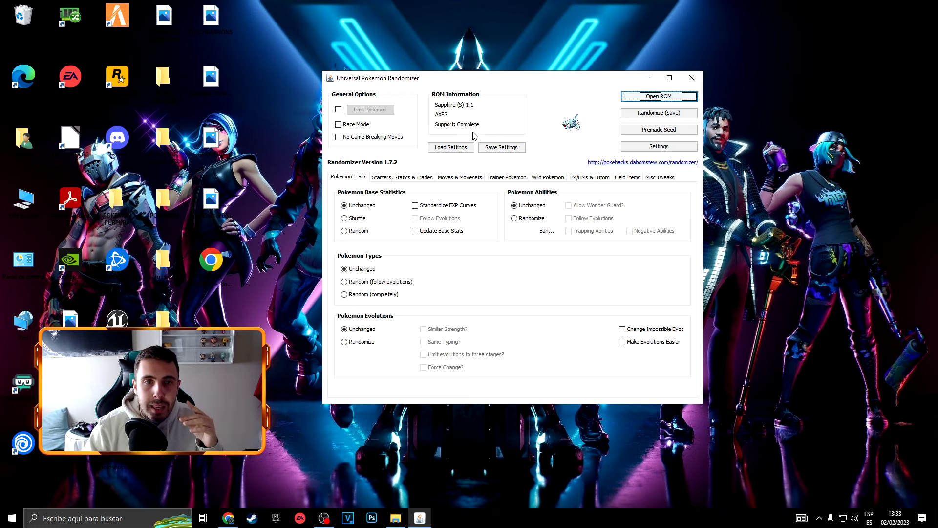
- Review the randomizer's option categories from Starters, Statics & Trades through Field Items
{"action": "left_click", "coordinate": [397, 177]}
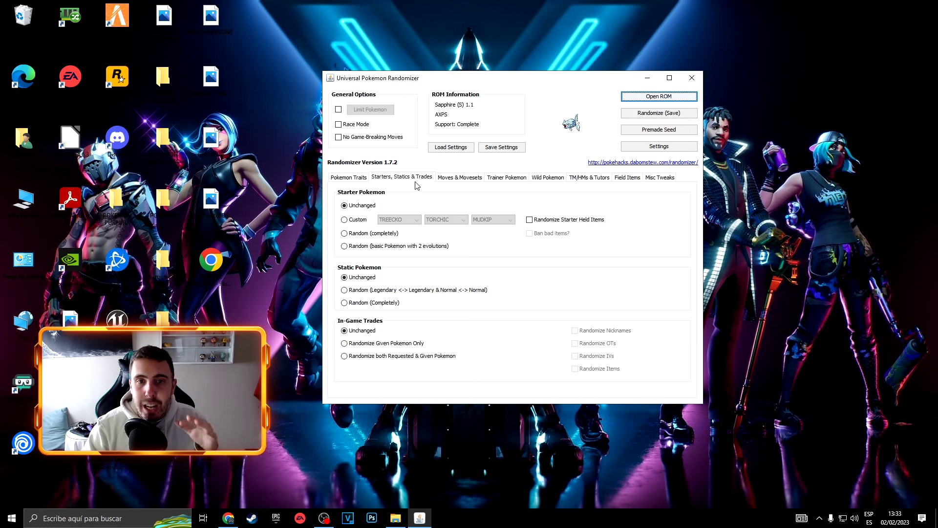
{"action": "left_click", "coordinate": [468, 180]}
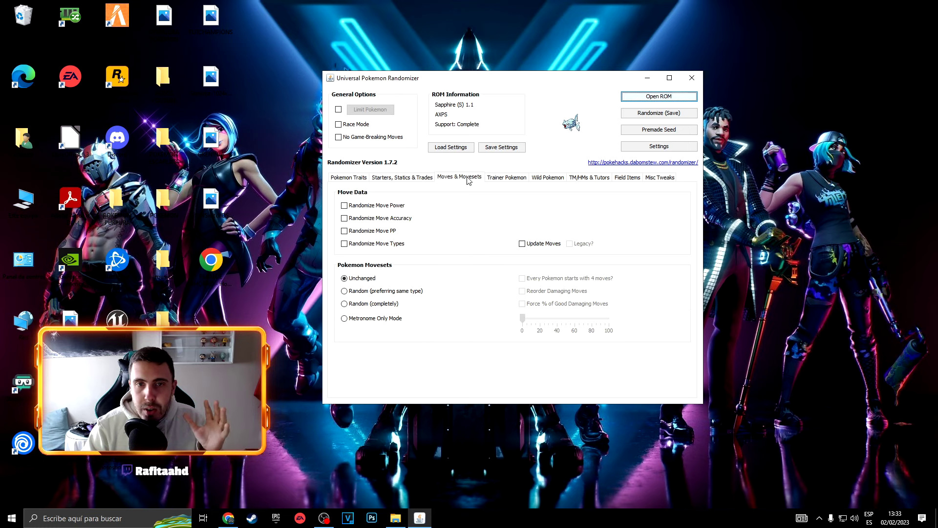
{"action": "left_click", "coordinate": [507, 179]}
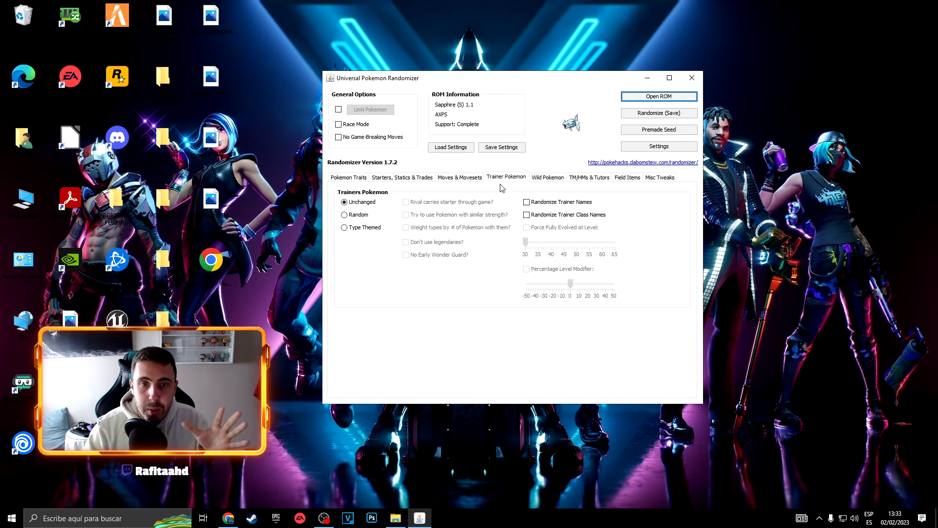
{"action": "left_click", "coordinate": [540, 179]}
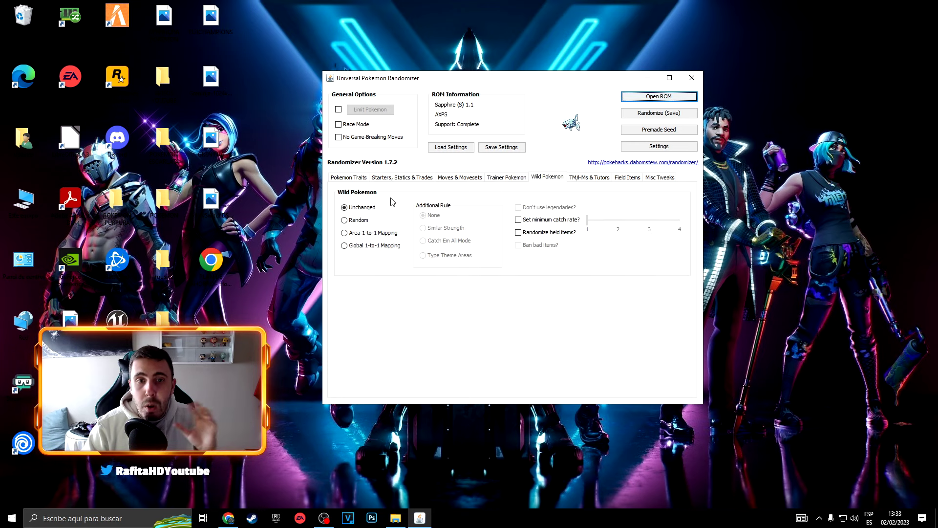
{"action": "left_click", "coordinate": [600, 180]}
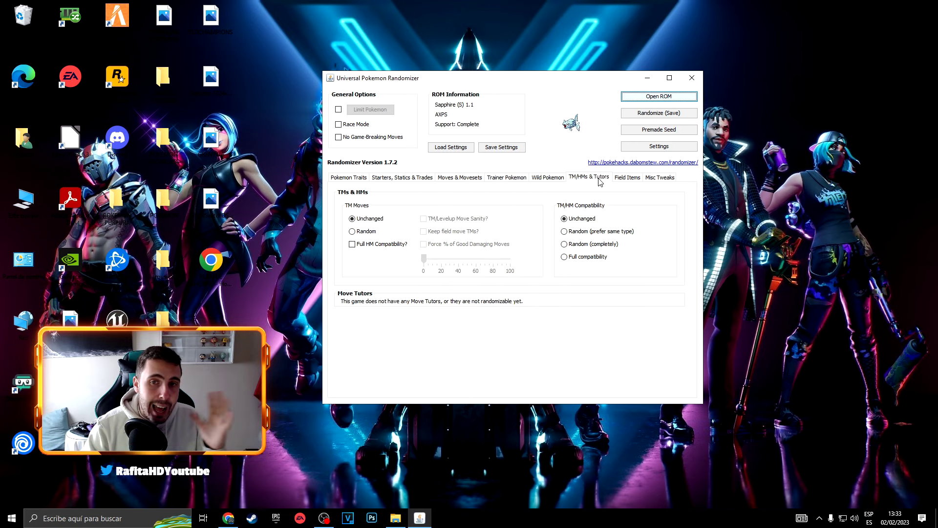
{"action": "left_click", "coordinate": [628, 179]}
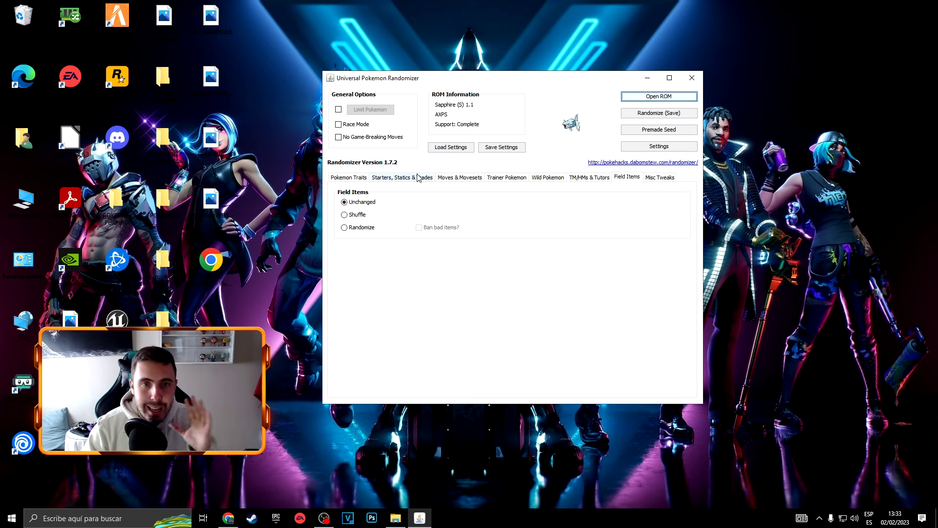
- Set the Pokemon Base Statistics to Random and the Pokemon Types to Random (completely)
{"action": "left_click", "coordinate": [343, 179]}
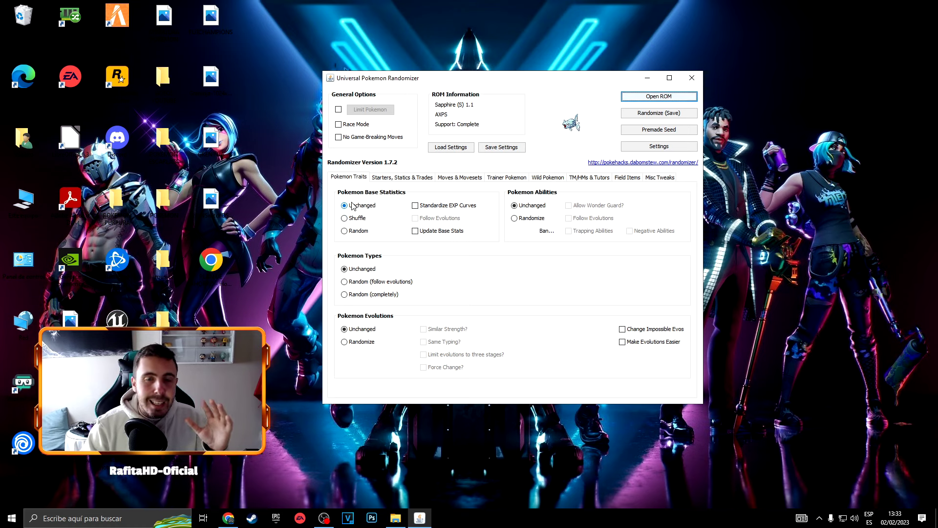
{"action": "left_click", "coordinate": [350, 223]}
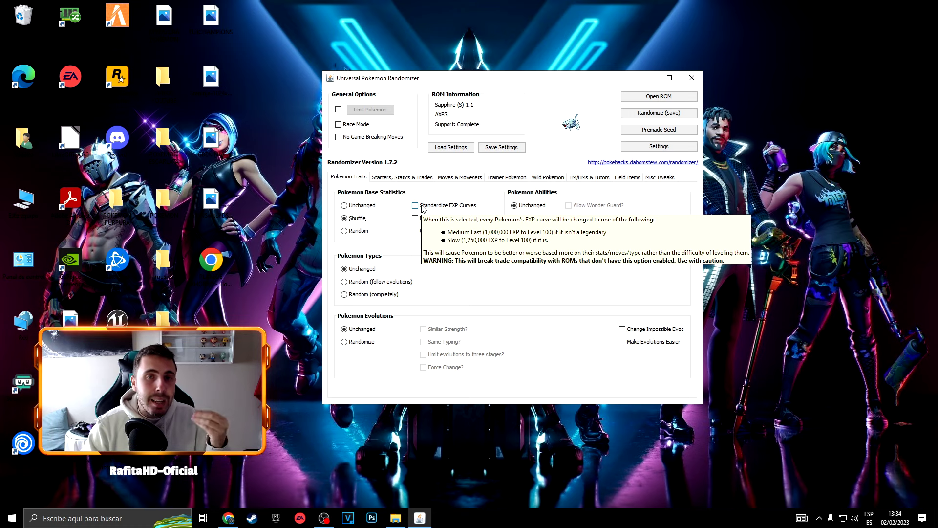
{"action": "left_click", "coordinate": [362, 237]}
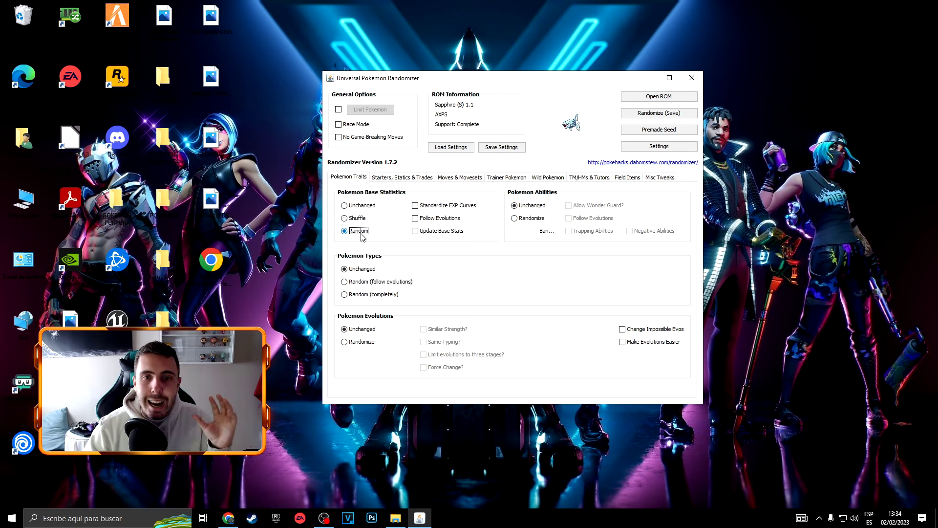
{"action": "left_click", "coordinate": [360, 282]}
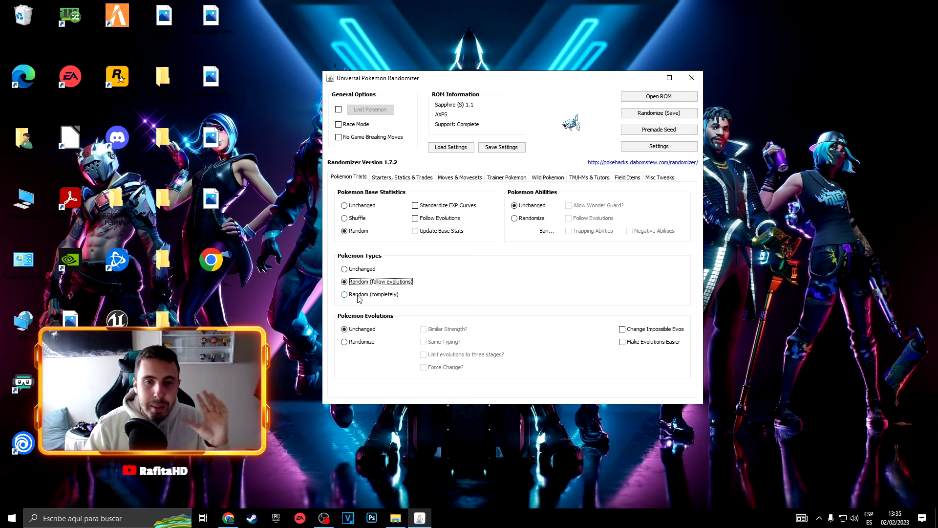
{"action": "left_click", "coordinate": [360, 294]}
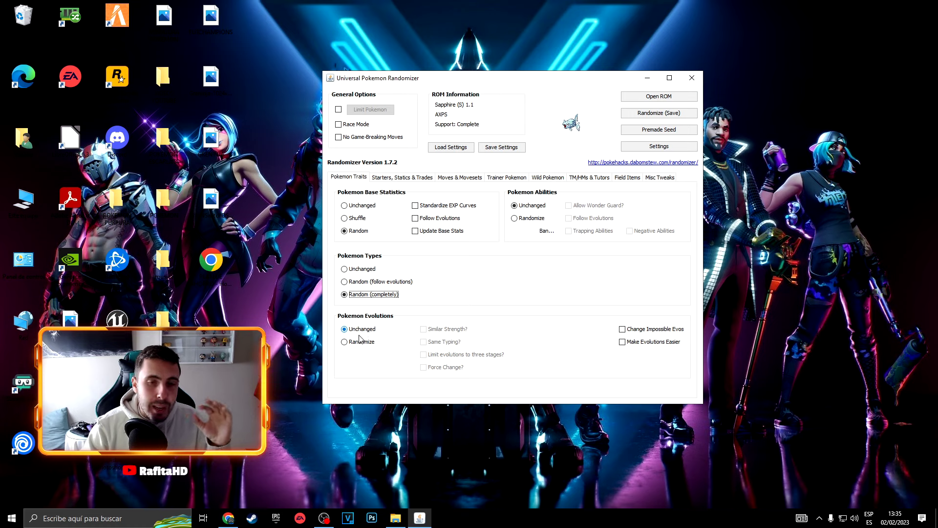
- Set both the Pokemon Evolutions and the Pokemon Abilities to Randomize
{"action": "left_click", "coordinate": [356, 345]}
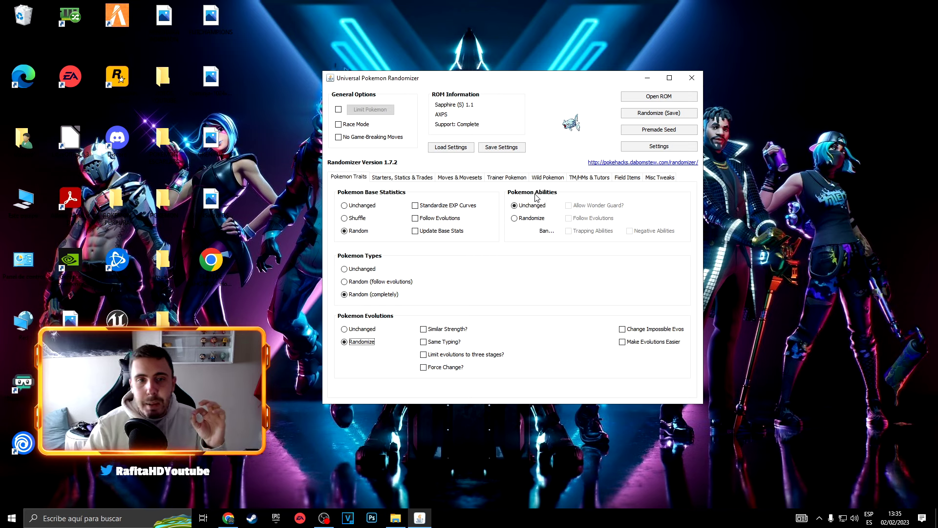
{"action": "left_click", "coordinate": [529, 218]}
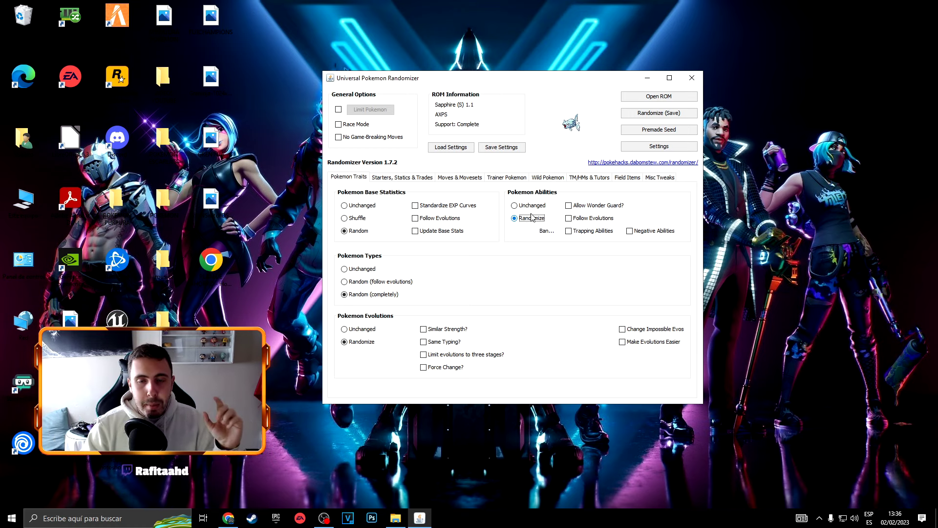
{"action": "mouse_move", "coordinate": [532, 217]}
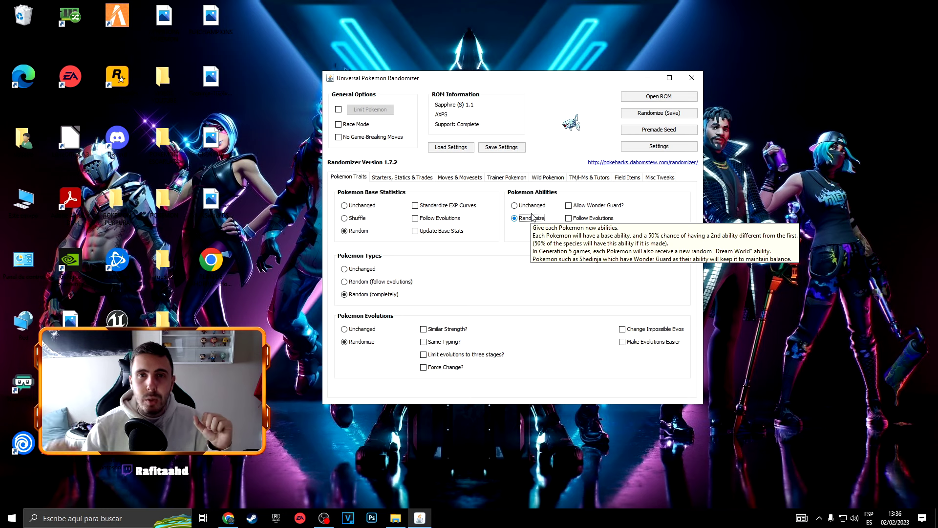
- Compare the Custom and random Starter Pokemon options and set the starters to Random (completely)
{"action": "left_click", "coordinate": [390, 177]}
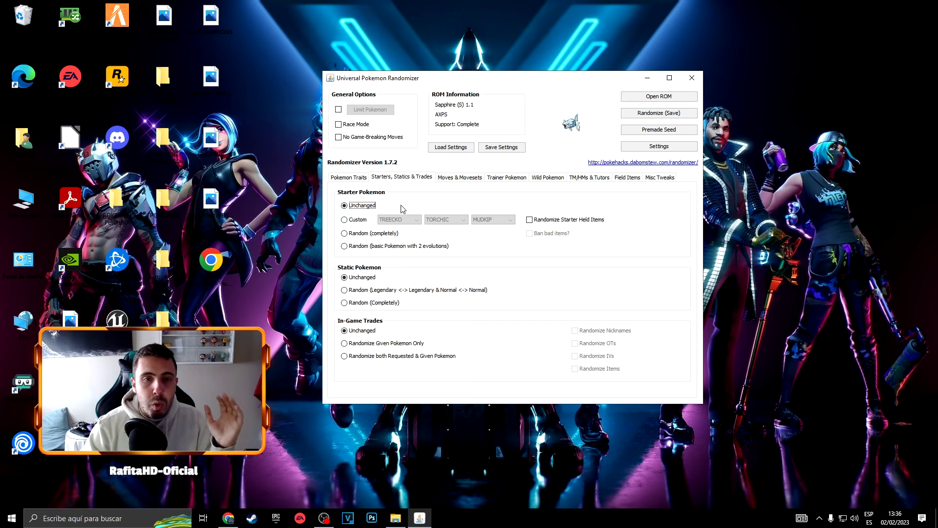
{"action": "left_click", "coordinate": [360, 220]}
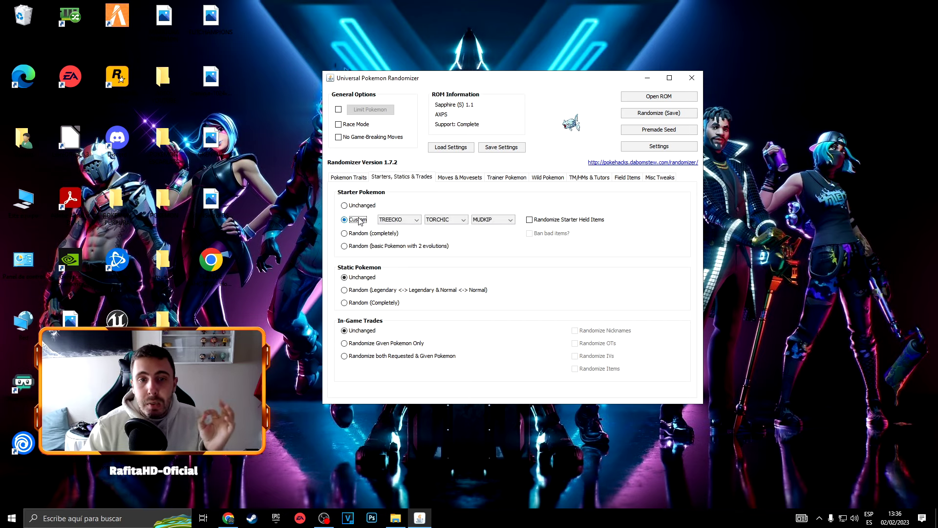
{"action": "left_click", "coordinate": [405, 219]}
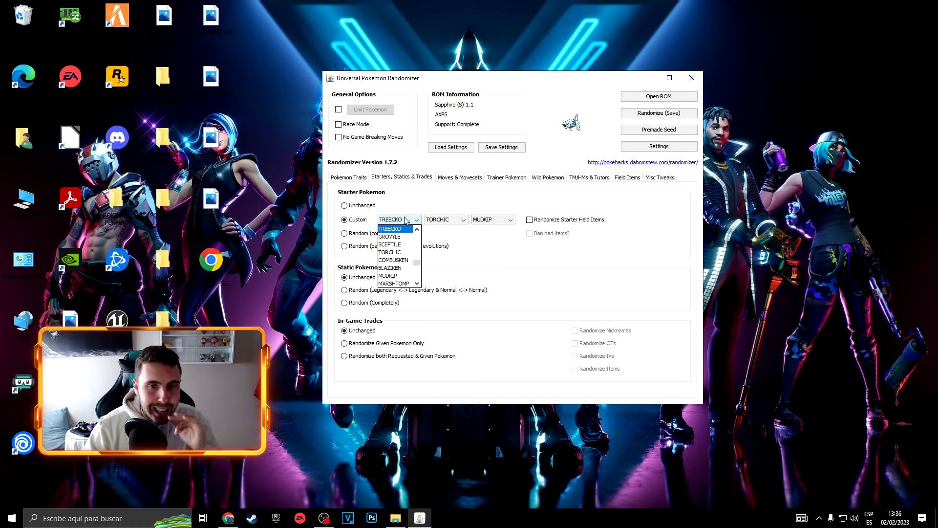
{"action": "left_click", "coordinate": [345, 235]}
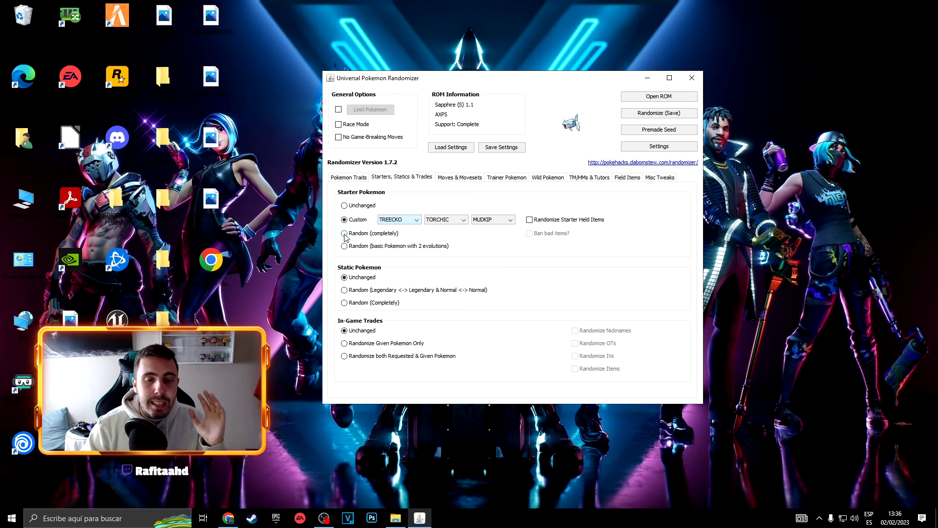
{"action": "left_click", "coordinate": [345, 234]}
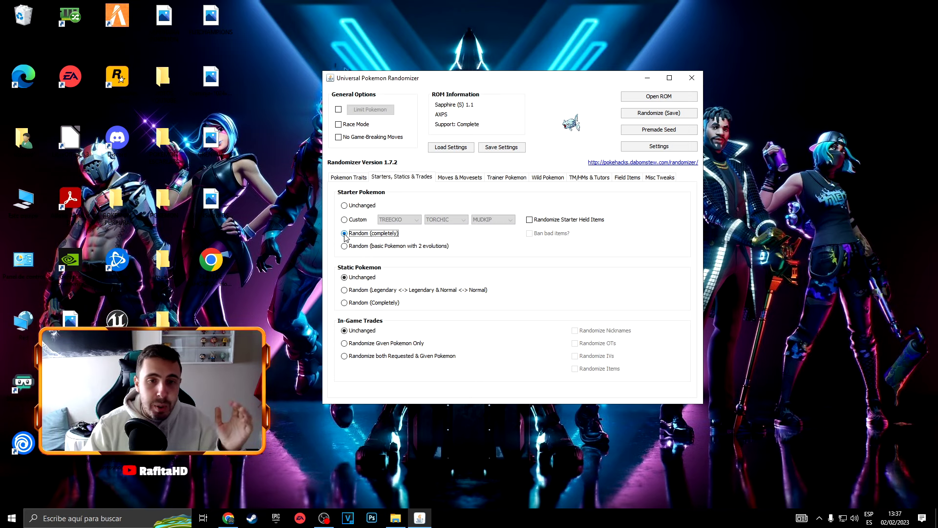
{"action": "left_click", "coordinate": [346, 247]}
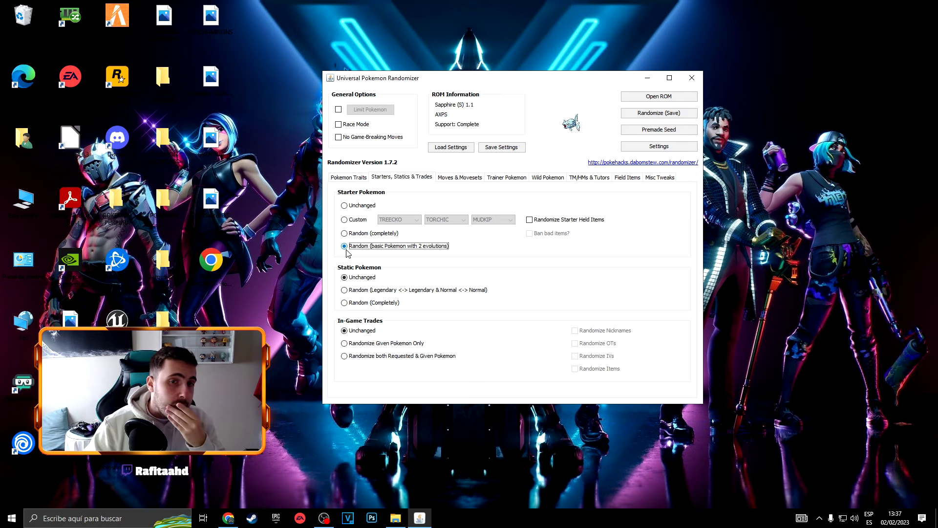
{"action": "left_click", "coordinate": [369, 235]}
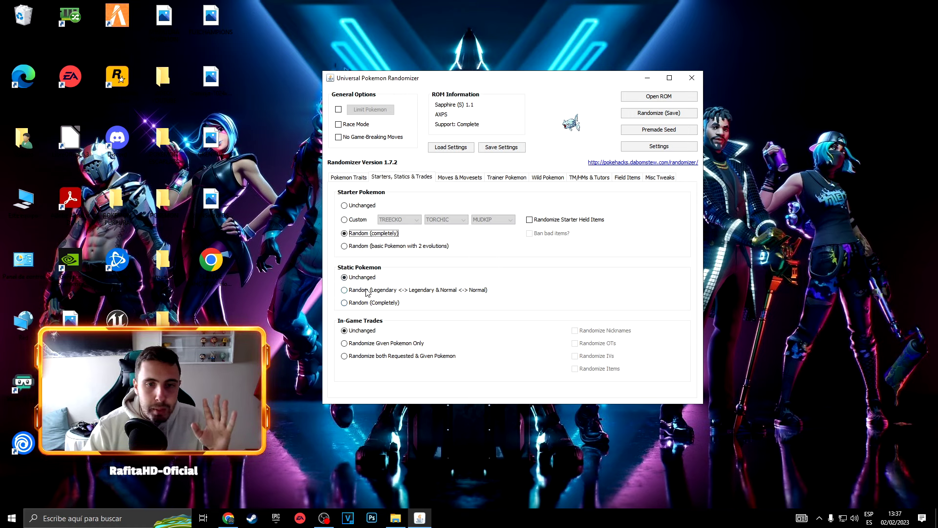
- Set the In-Game Trades to Randomize Given Pokemon Only
{"action": "left_click", "coordinate": [358, 344]}
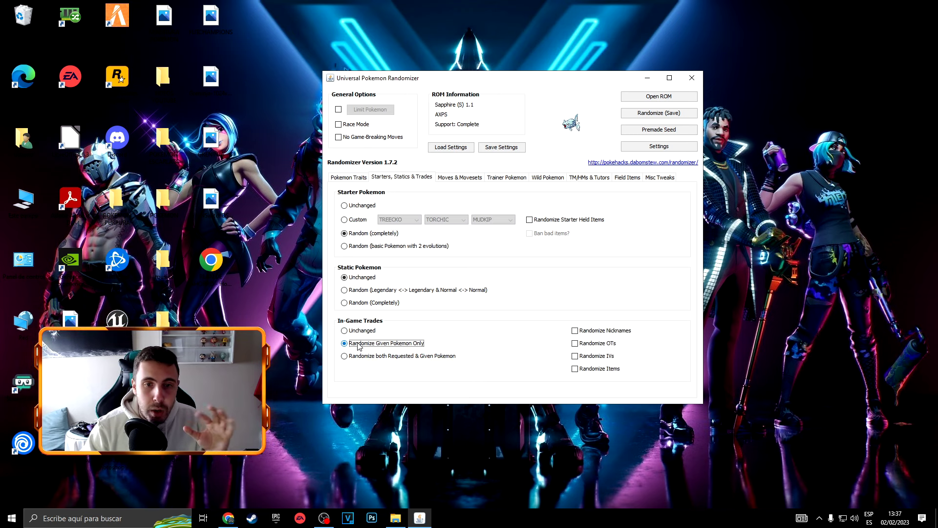
{"action": "left_click", "coordinate": [363, 356]}
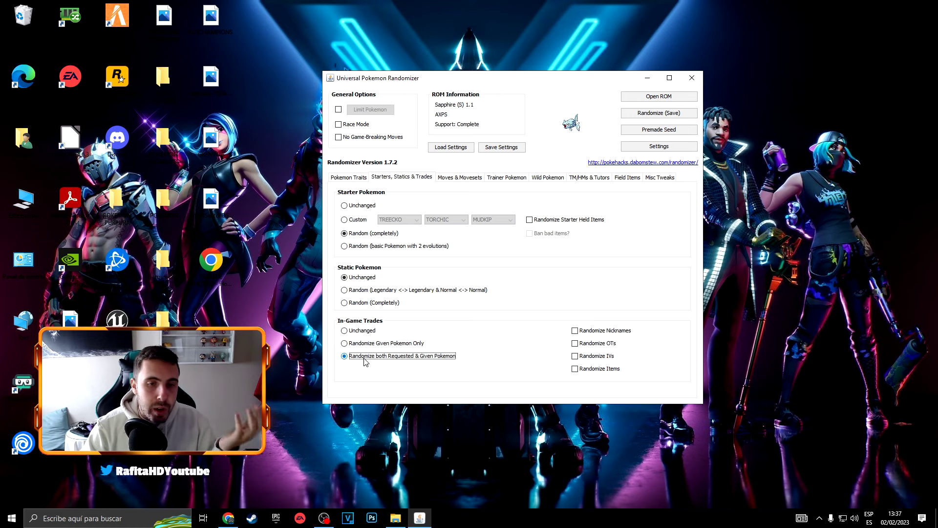
{"action": "left_click", "coordinate": [368, 344]}
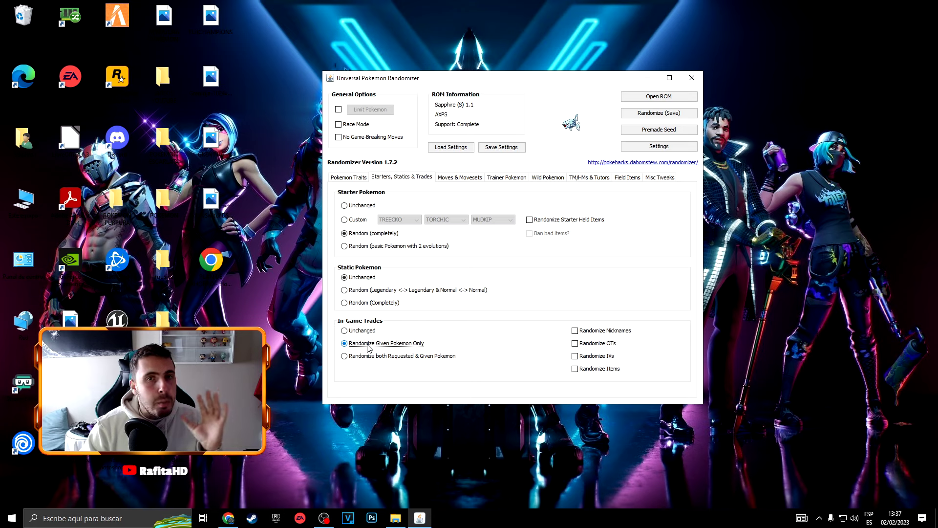
- Set the Pokemon Movesets to Random (completely), after trying Metronome Only Mode
{"action": "left_click", "coordinate": [459, 177]}
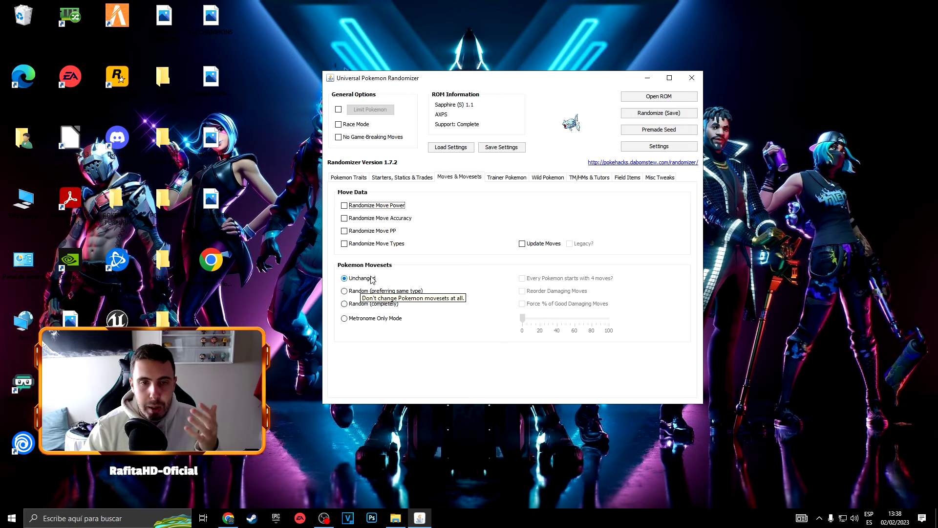
{"action": "left_click", "coordinate": [365, 307]}
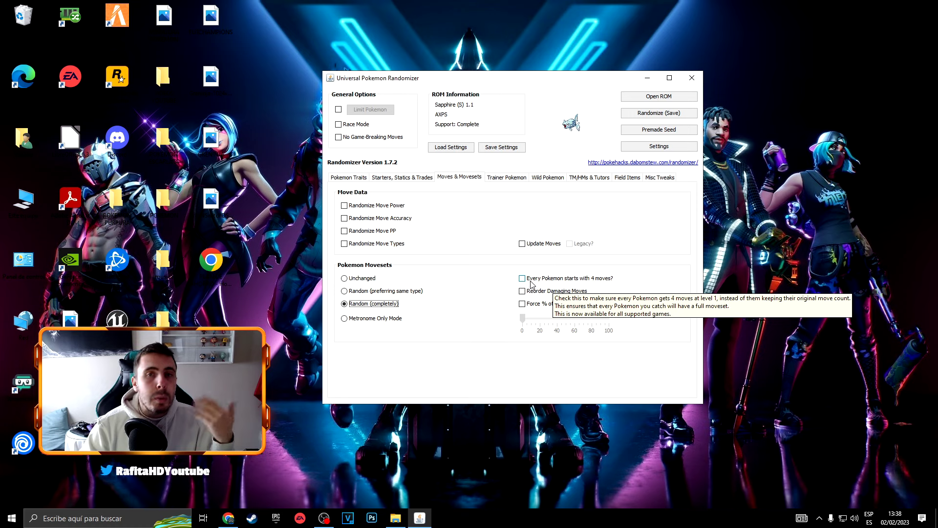
{"action": "left_click", "coordinate": [354, 319]}
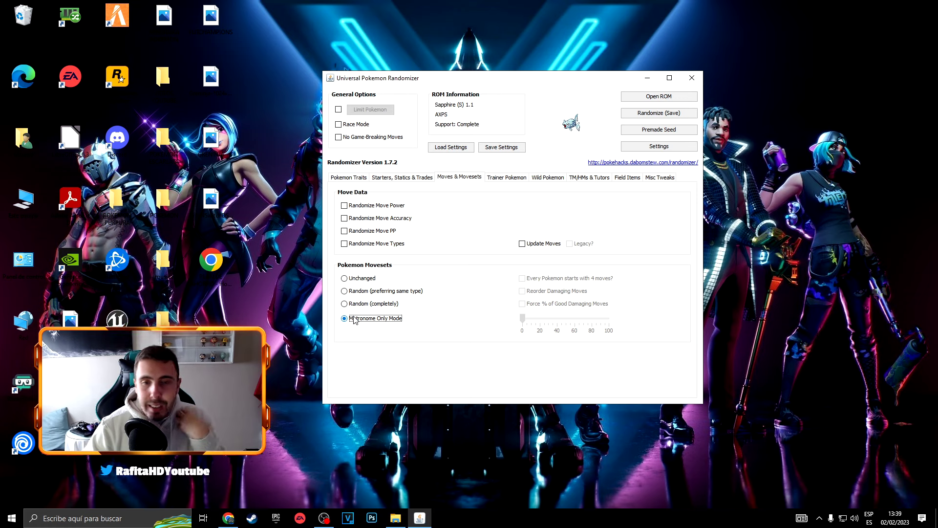
{"action": "left_click", "coordinate": [362, 304]}
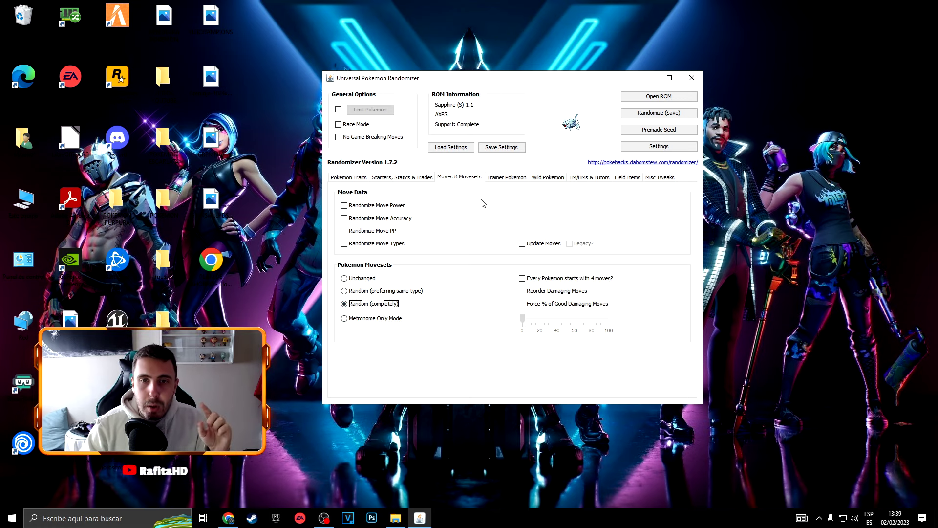
- Set the Trainers Pokemon to Random, leaving the Don't use legendaries option off
{"action": "left_click", "coordinate": [498, 180]}
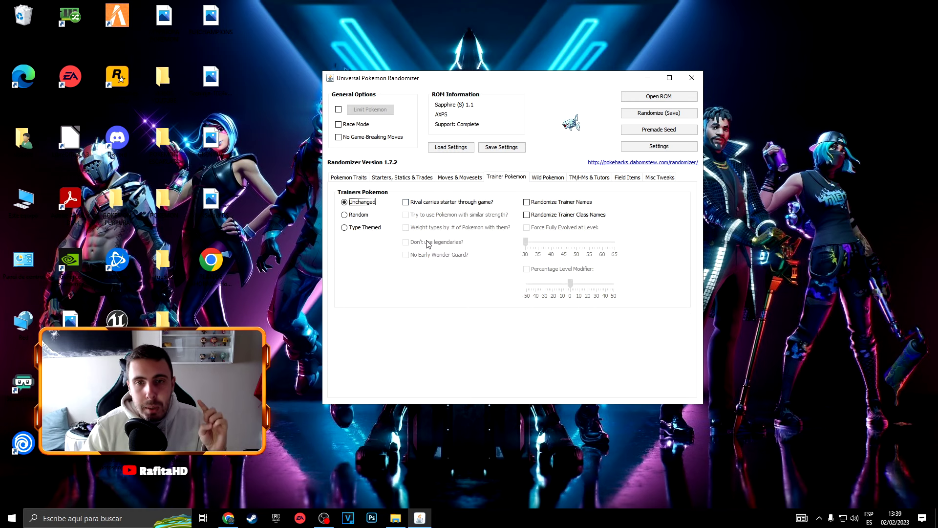
{"action": "left_click", "coordinate": [359, 216]}
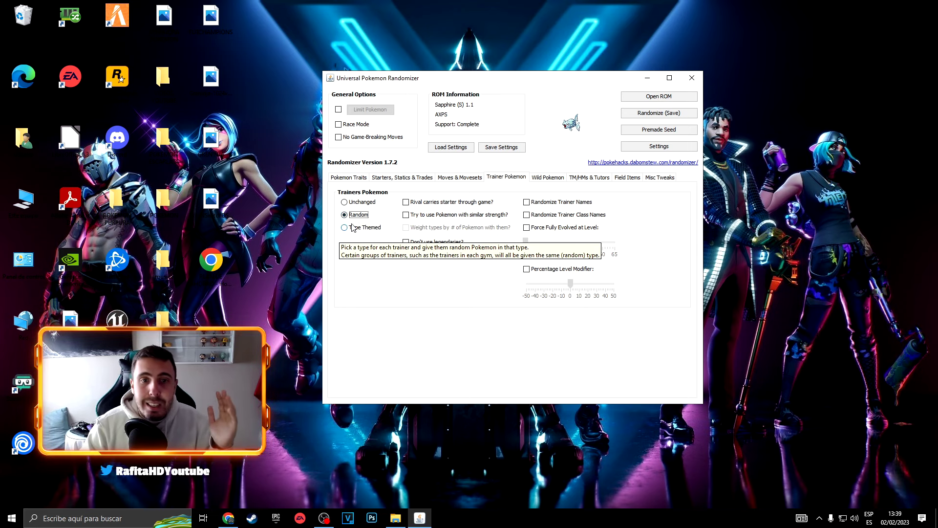
{"action": "left_click", "coordinate": [355, 228]}
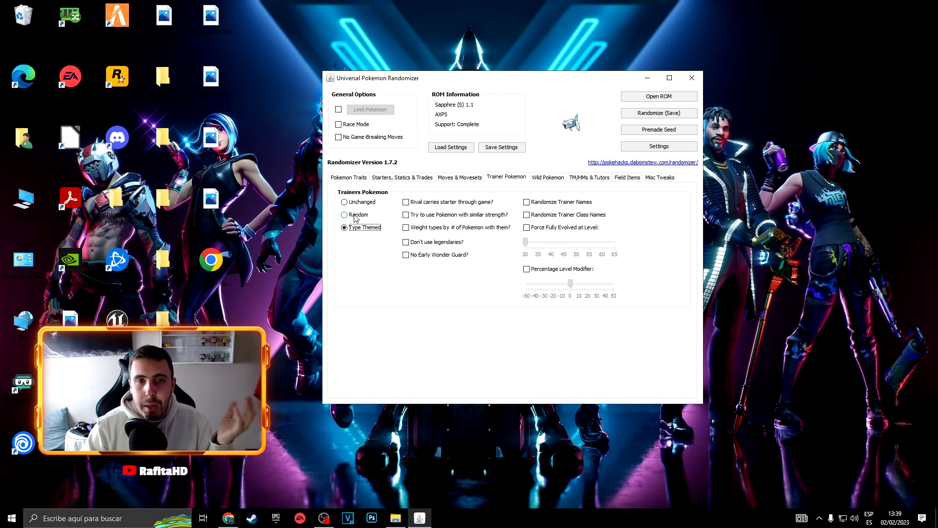
{"action": "left_click", "coordinate": [354, 215]}
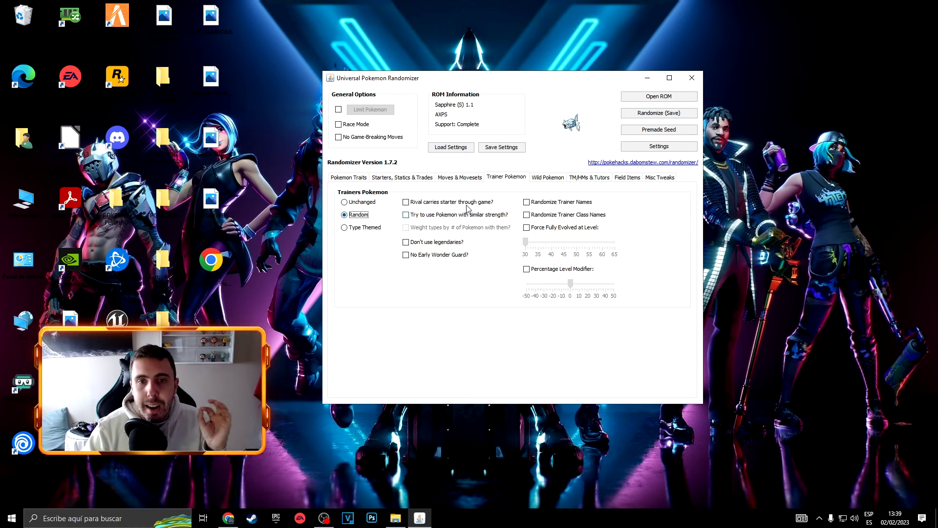
{"action": "left_click", "coordinate": [406, 243]}
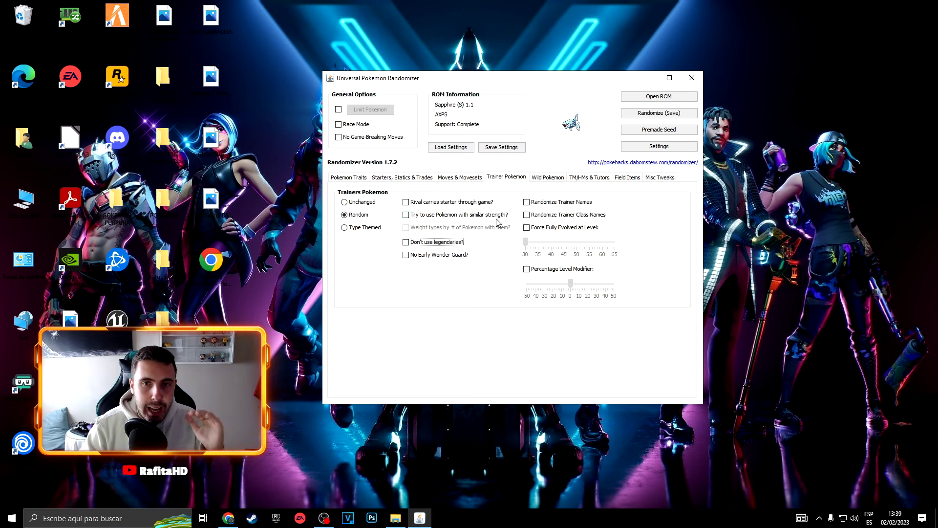
- Try the Area and Global 1-to-1 Mapping options for Wild Pokemon and set them to Random
{"action": "left_click", "coordinate": [546, 180]}
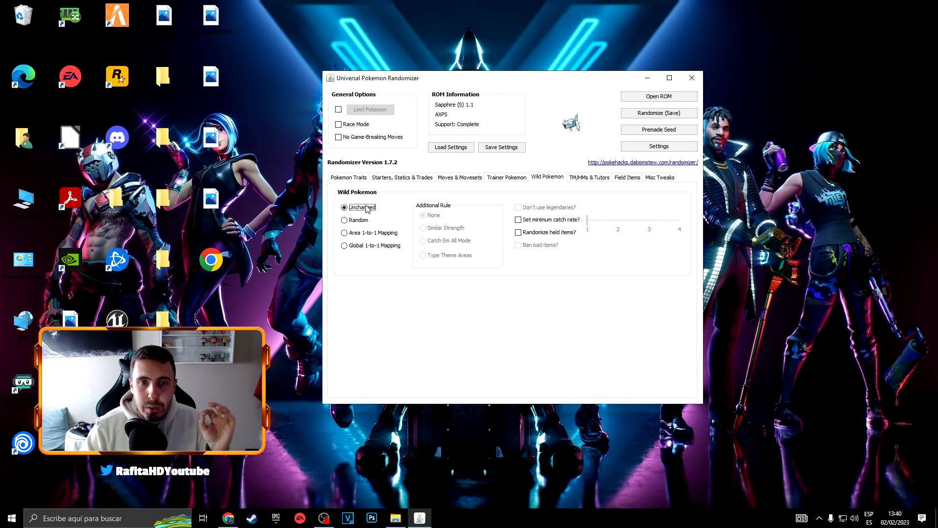
{"action": "left_click", "coordinate": [352, 221]}
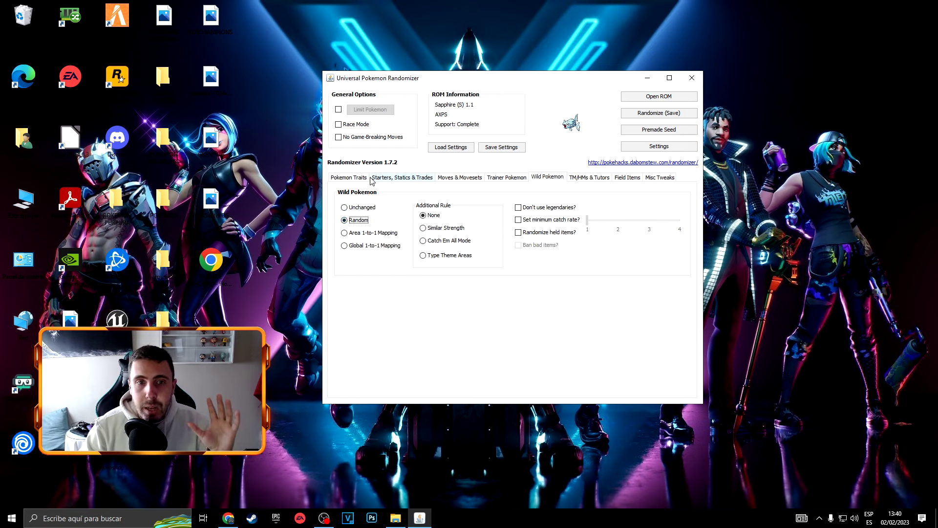
{"action": "left_click", "coordinate": [362, 234]}
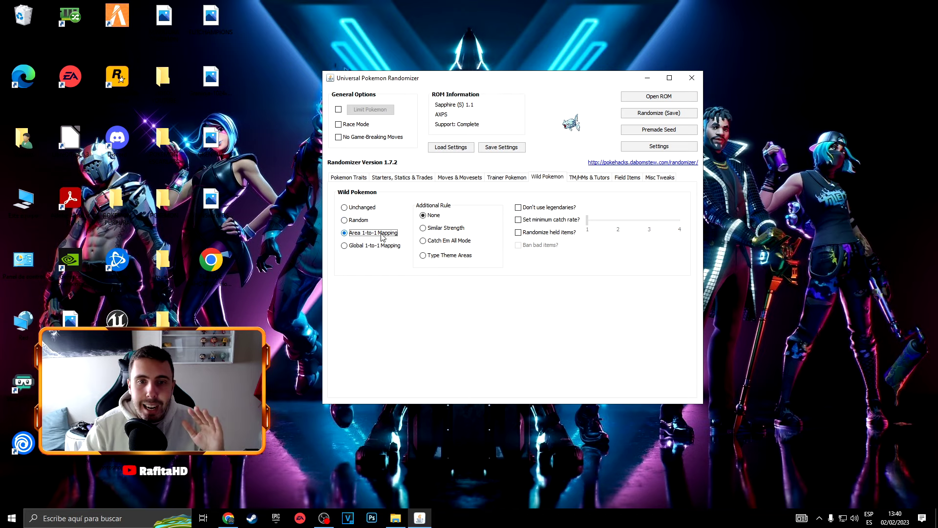
{"action": "left_click", "coordinate": [357, 247]}
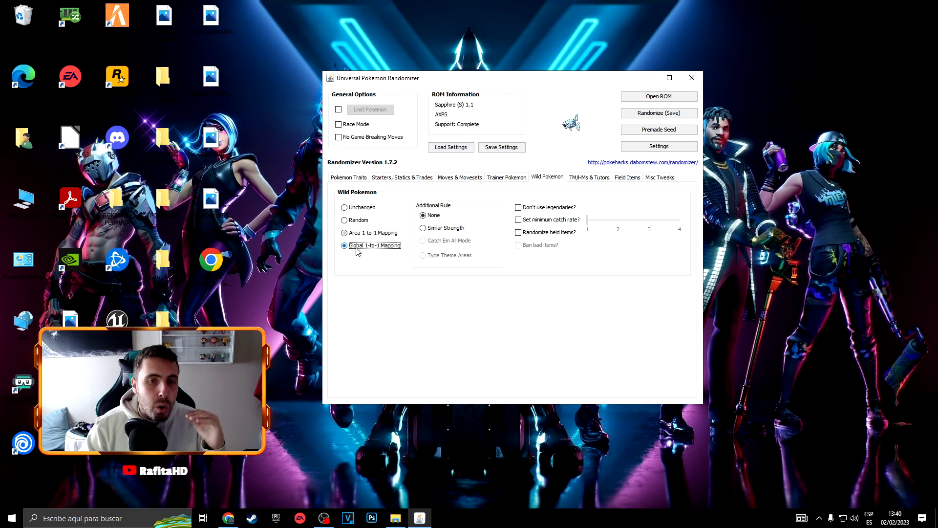
{"action": "left_click", "coordinate": [345, 221]}
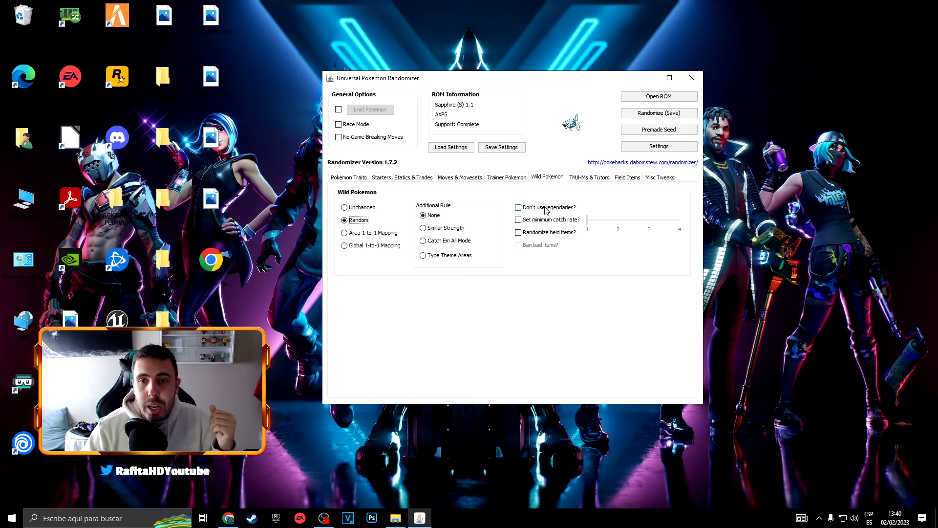
- Enable the minimum catch rate for Wild Pokemon and set it to level 2
{"action": "left_click", "coordinate": [521, 220]}
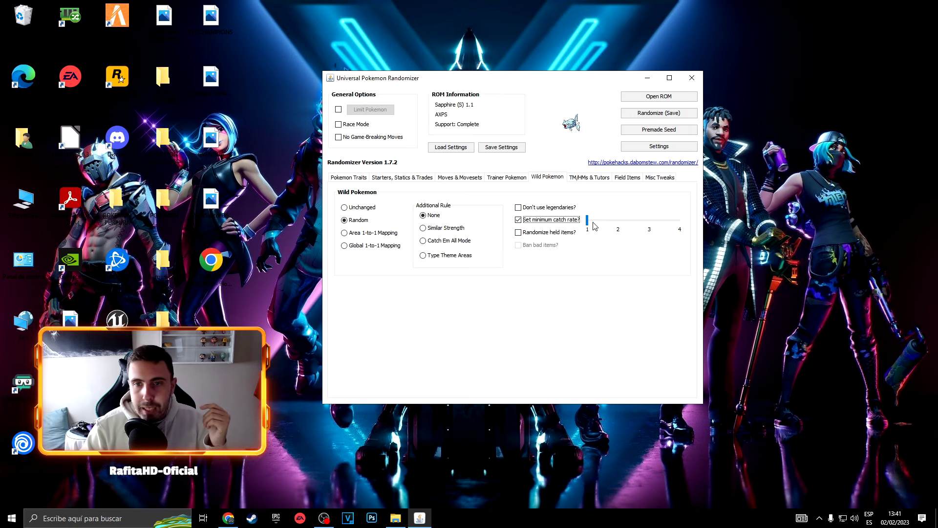
{"action": "mouse_move", "coordinate": [587, 221]}
{"action": "left_mouse_down"}
{"action": "mouse_move", "coordinate": [654, 223]}
{"action": "mouse_move", "coordinate": [590, 224]}
{"action": "left_mouse_up"}
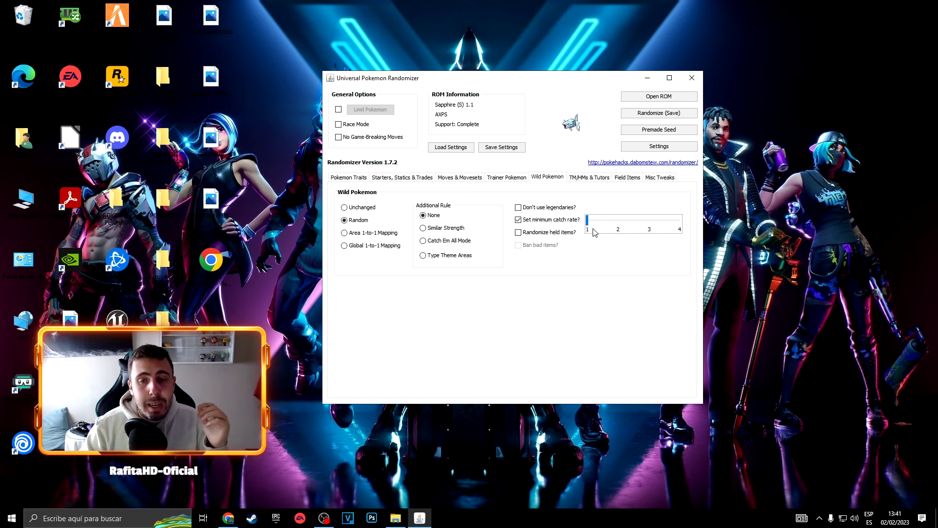
{"action": "left_click_drag", "start_coordinate": [591, 225], "coordinate": [687, 226]}
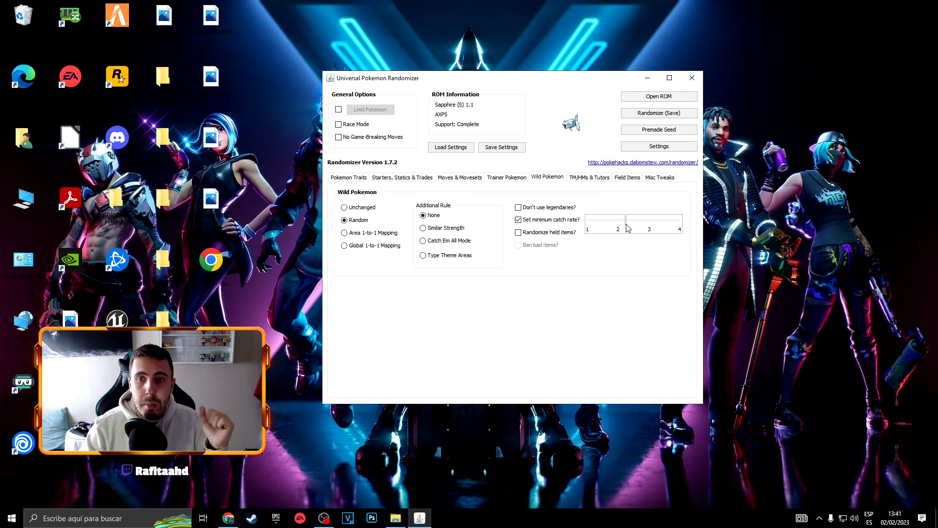
{"action": "left_click_drag", "start_coordinate": [632, 227], "coordinate": [621, 227]}
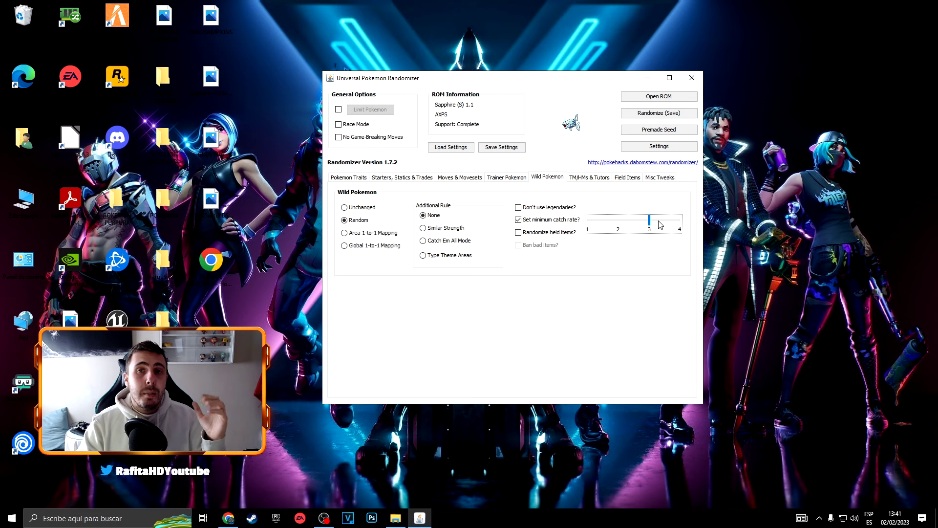
{"action": "left_click_drag", "start_coordinate": [650, 221], "coordinate": [621, 217]}
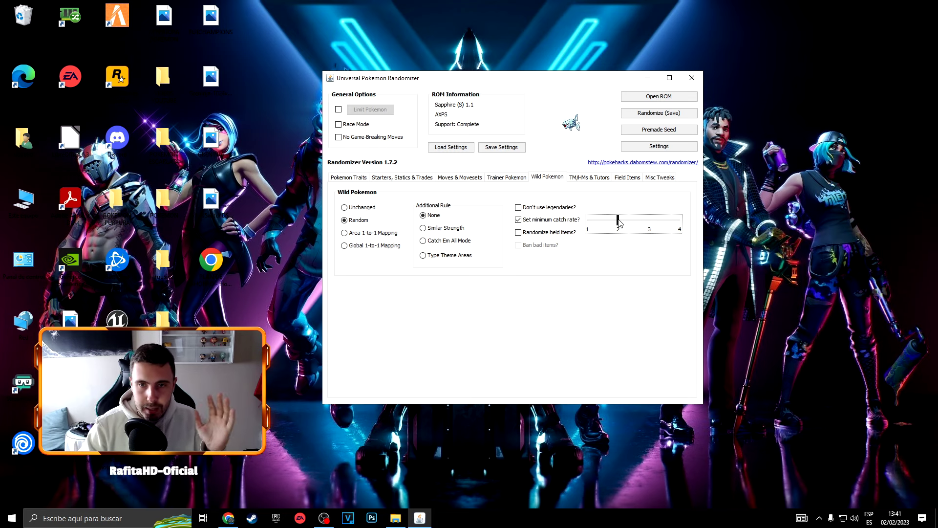
- Set the Field Items to Randomize with bad items banned, and return to the Pokemon Traits options
{"action": "left_click", "coordinate": [589, 177]}
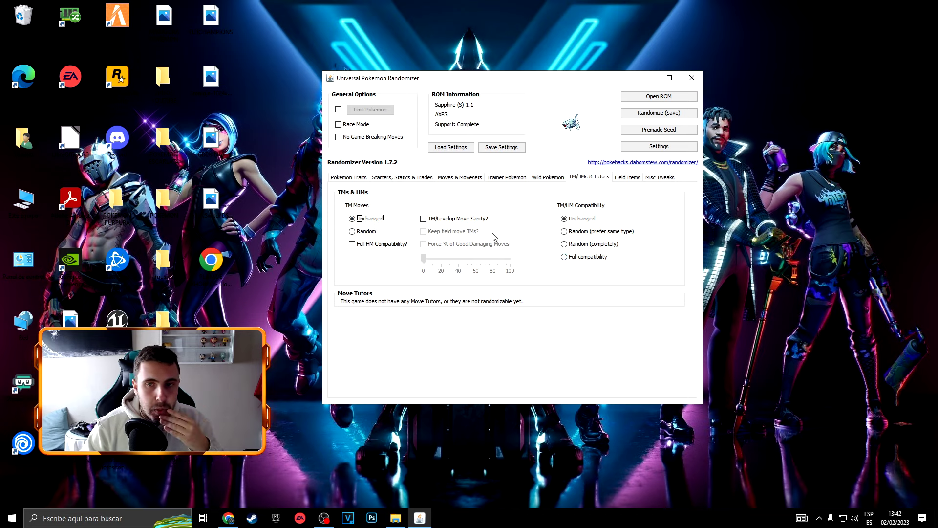
{"action": "left_click", "coordinate": [625, 178]}
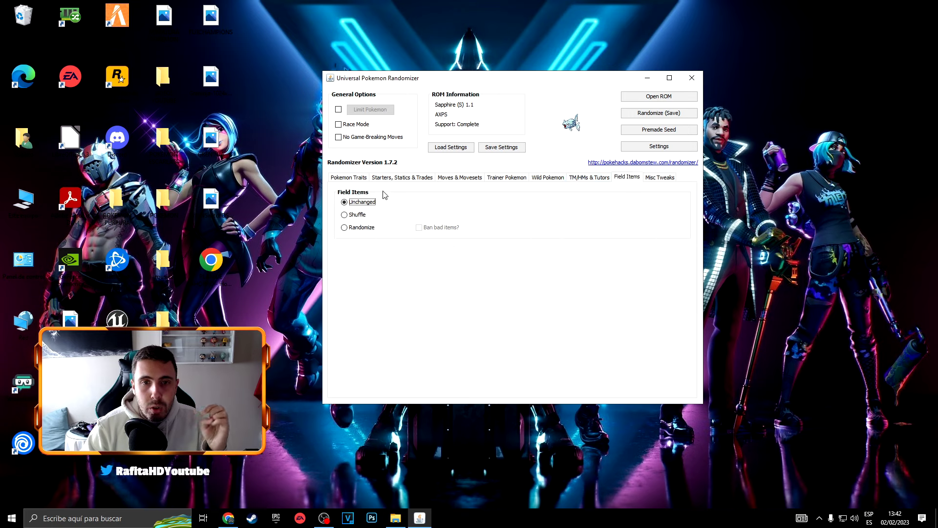
{"action": "left_click", "coordinate": [358, 215]}
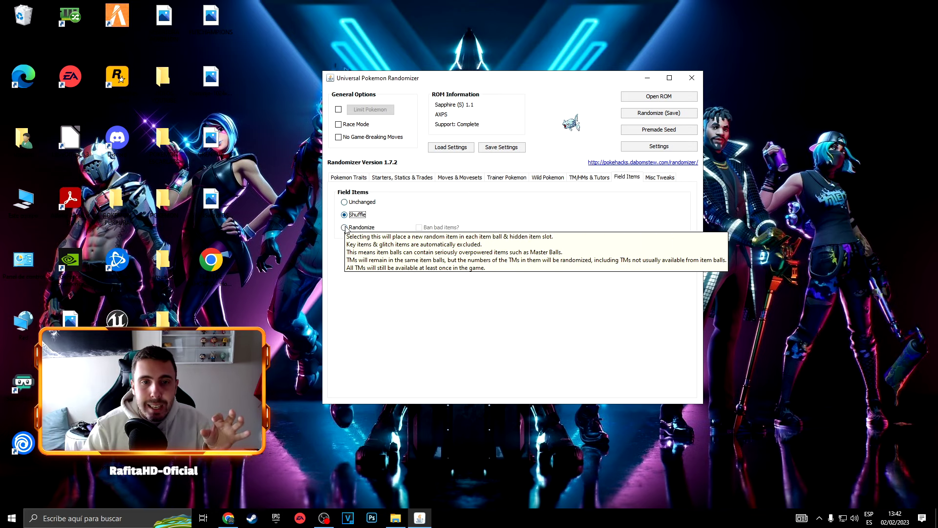
{"action": "left_click", "coordinate": [360, 227]}
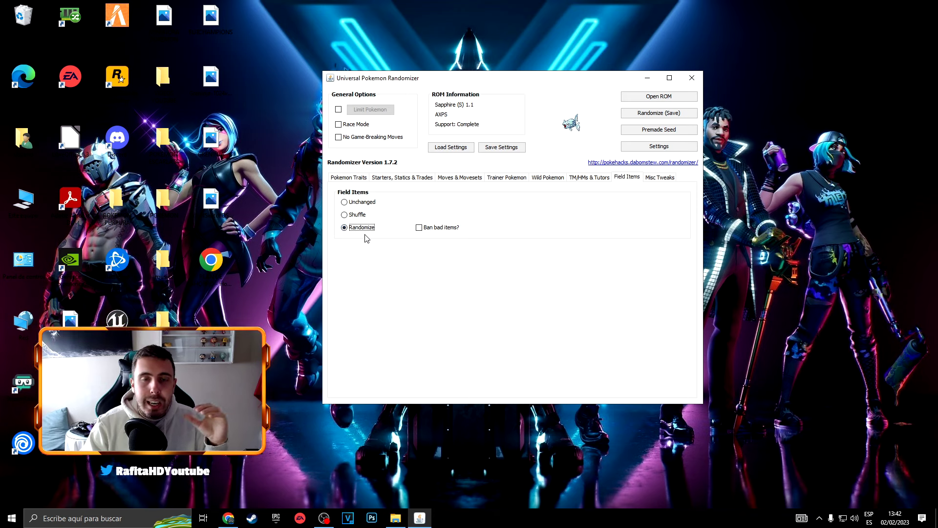
{"action": "left_click", "coordinate": [419, 228]}
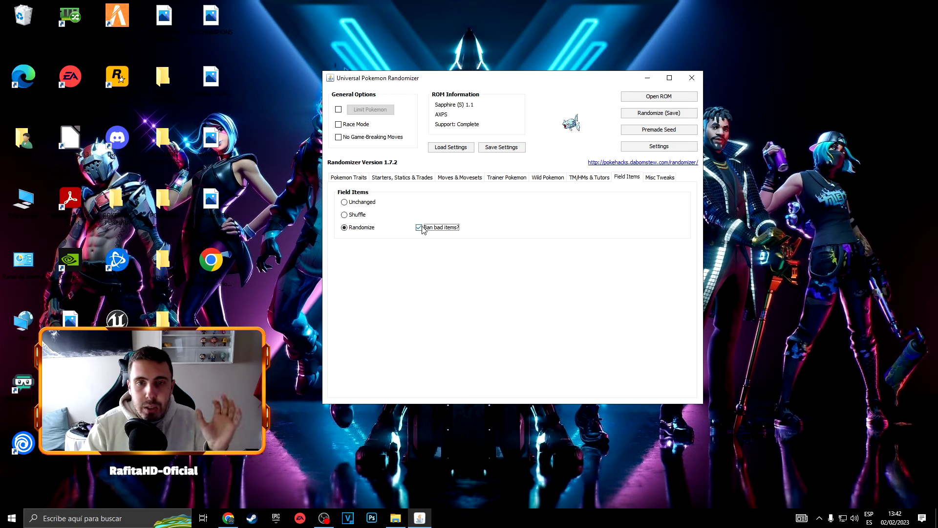
{"action": "key", "text": "ctrl+Page_Down"}
{"action": "key", "text": "ctrl+Page_Down"}
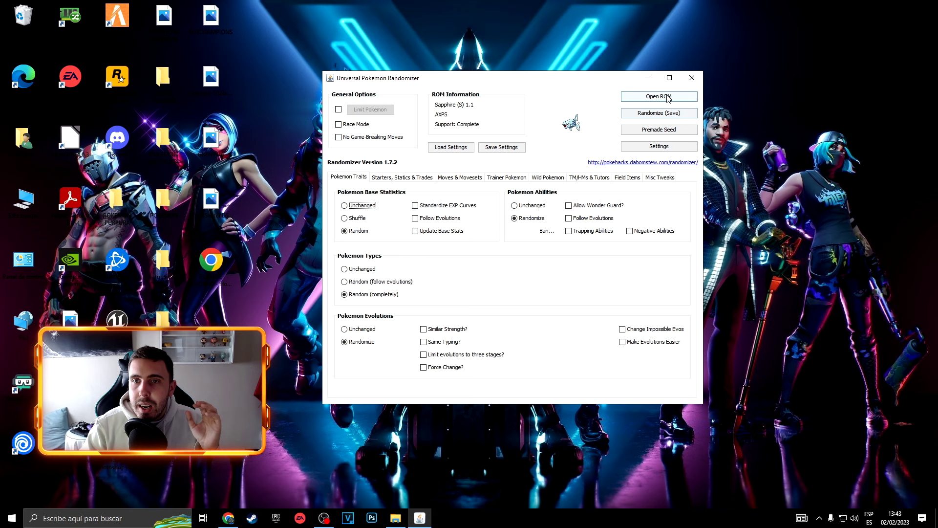
- Randomize the loaded ROM and save it to the Desktop (Escritorio) as POKEMON ZAFIRO RANDOM
{"action": "left_click", "coordinate": [668, 112]}
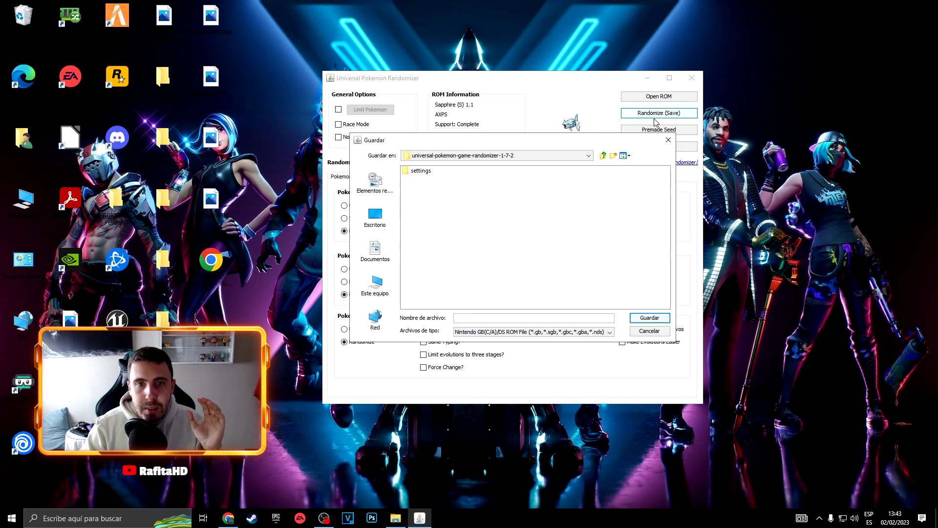
{"action": "left_click", "coordinate": [515, 318]}
{"action": "type", "text": "POKEMON ZAFIRO RANDOM"}
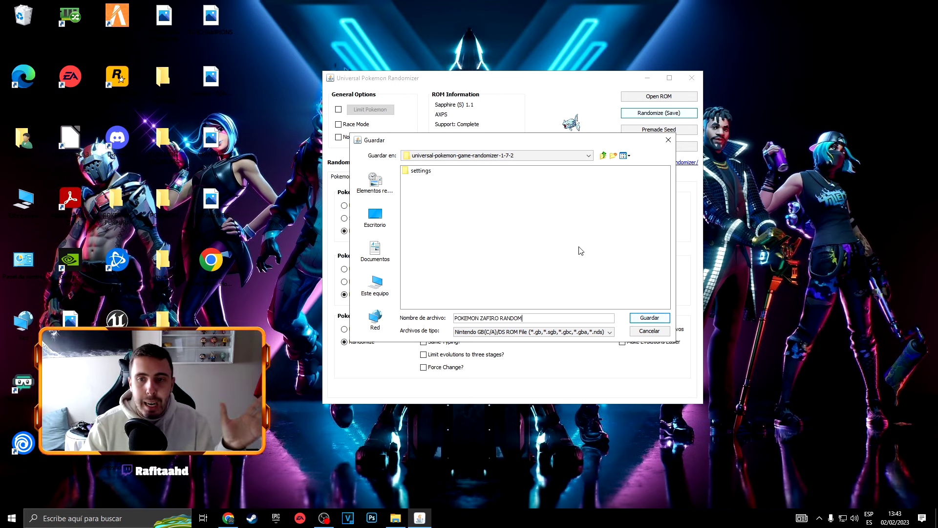
{"action": "left_click", "coordinate": [375, 217]}
{"action": "left_click", "coordinate": [645, 320]}
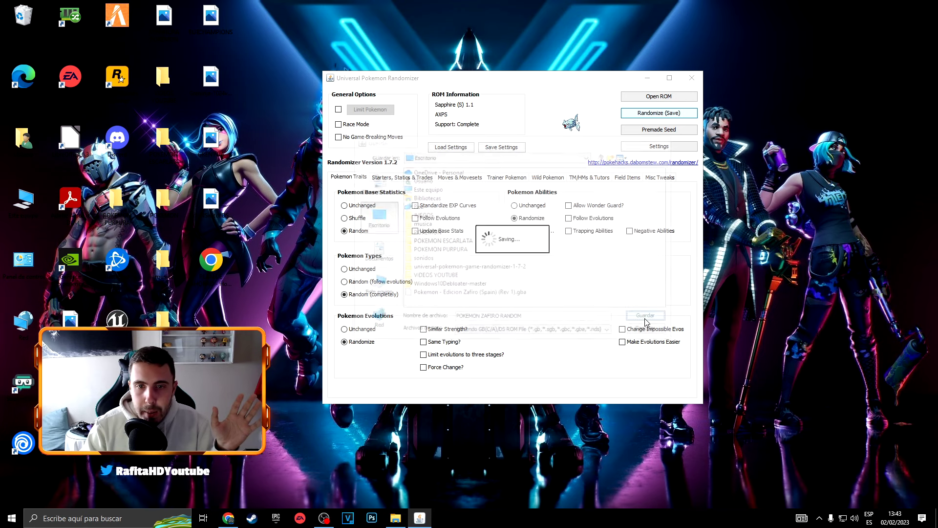
- Dismiss the randomization completion details without producing a seed file, and close the randomizer along with the remaining window
{"action": "left_click", "coordinate": [540, 256]}
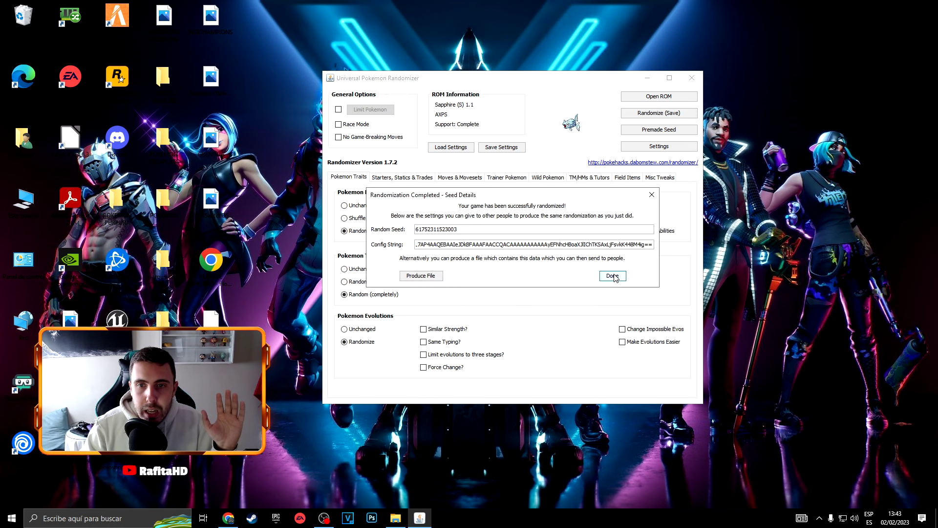
{"action": "left_click", "coordinate": [613, 276]}
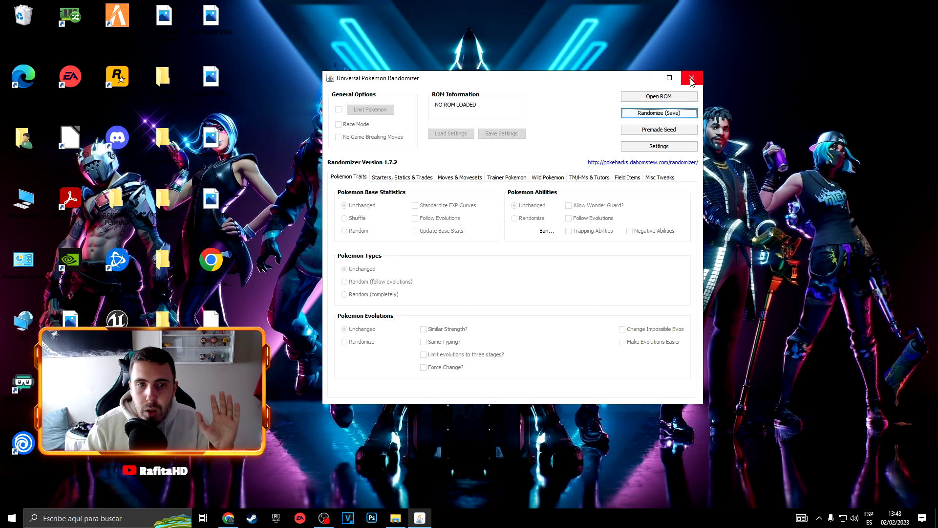
{"action": "left_click", "coordinate": [693, 77]}
{"action": "left_click", "coordinate": [496, 317]}
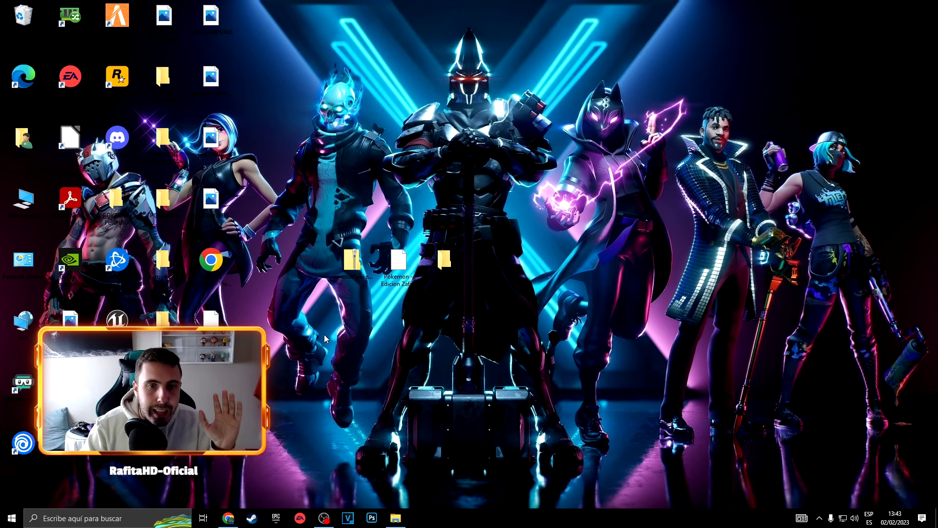
- Launch the visualboyadvance-m emulator from its visualboyadvance-m-2.1.4-Win-64bit folder inside POKEMON, close the folder window, and reposition the emulator on the desktop
{"action": "double_click", "coordinate": [446, 269]}
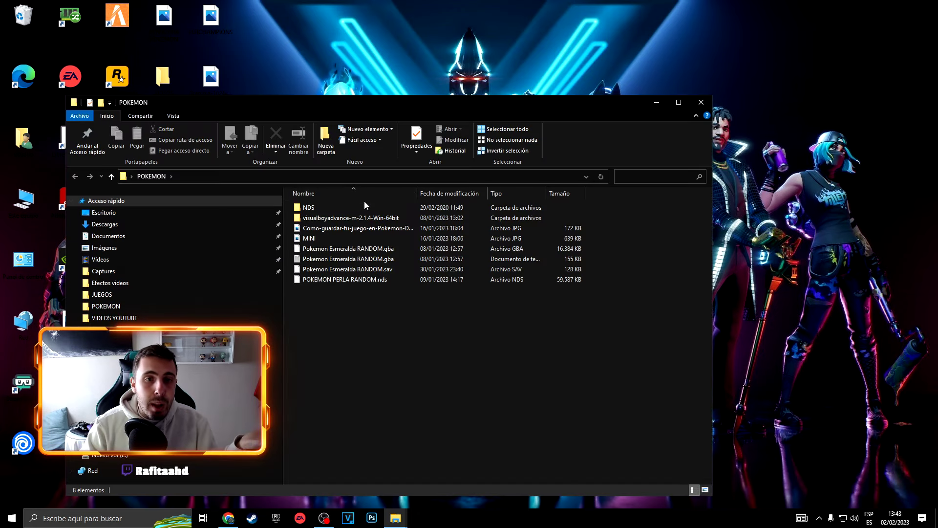
{"action": "double_click", "coordinate": [353, 215]}
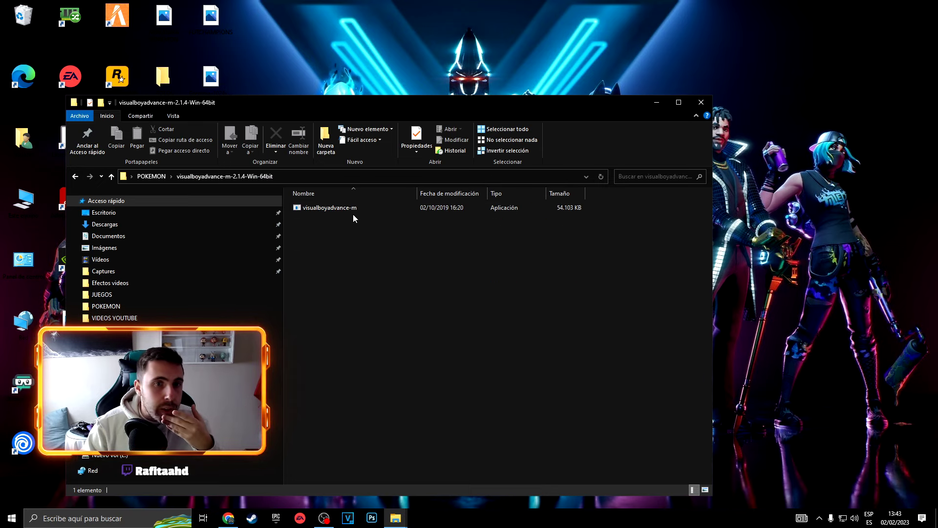
{"action": "double_click", "coordinate": [353, 207]}
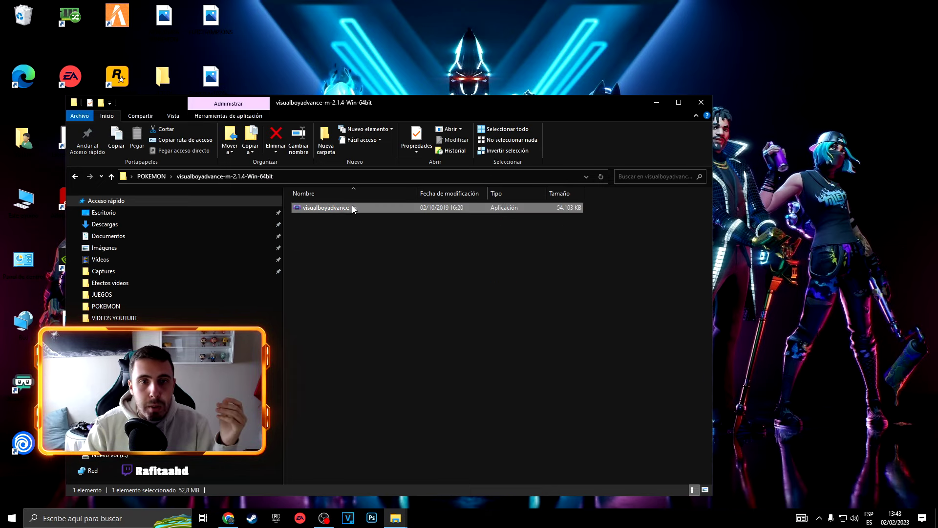
{"action": "left_click", "coordinate": [707, 105]}
{"action": "left_click", "coordinate": [905, 5]}
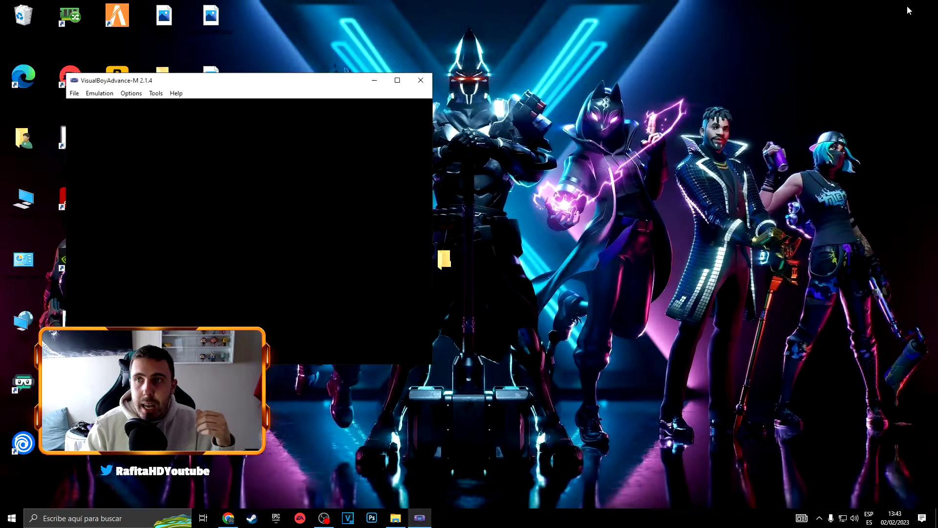
{"action": "left_click_drag", "start_coordinate": [320, 98], "coordinate": [656, 72]}
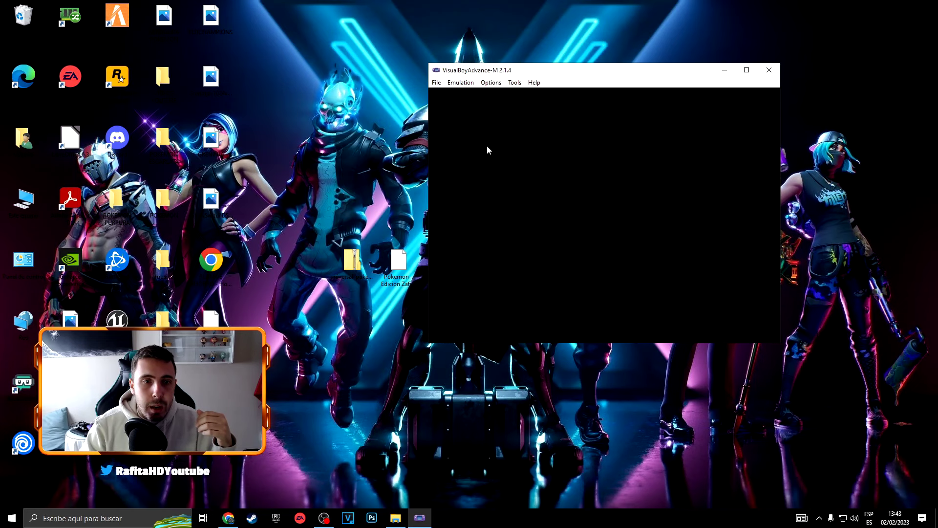
- Load POKEMON ZAFIRO RANDOM.gba from the Desktop in the emulator to check that it starts, and close the emulator
{"action": "left_click", "coordinate": [437, 82]}
{"action": "left_click", "coordinate": [448, 92]}
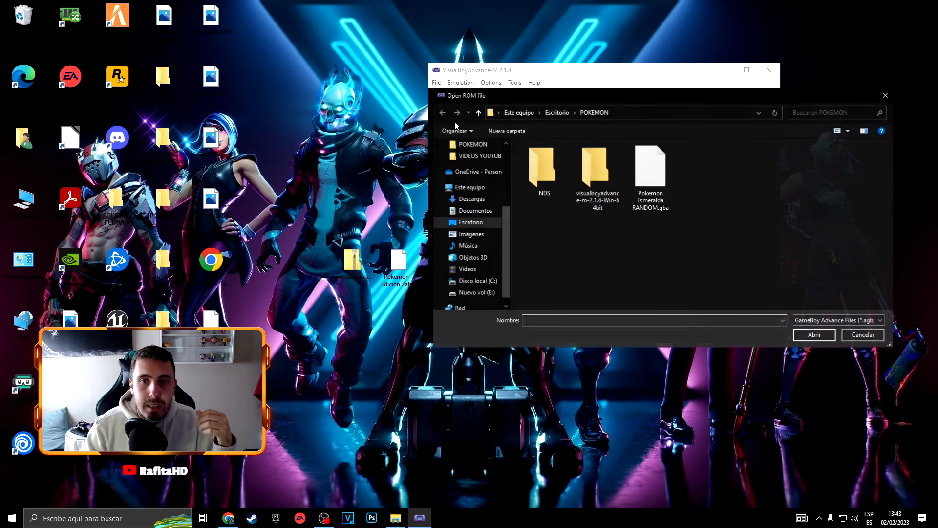
{"action": "left_click", "coordinate": [471, 222]}
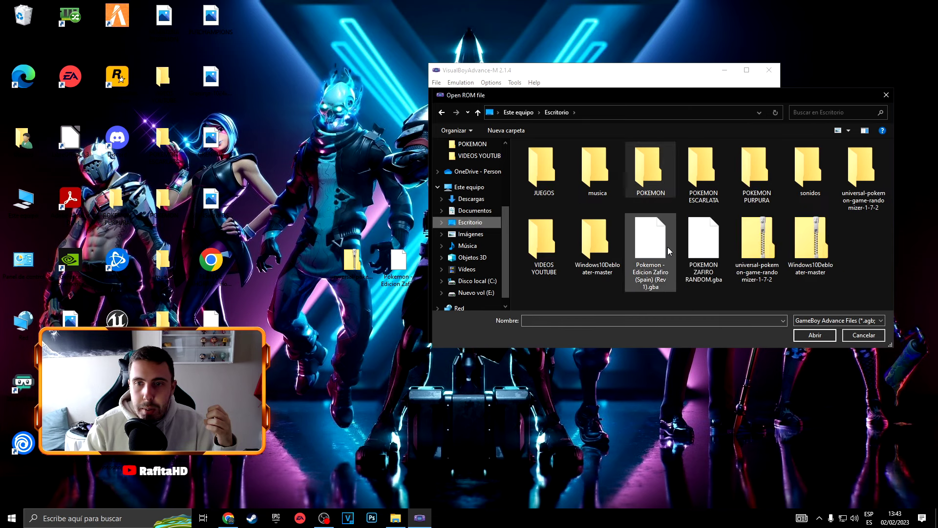
{"action": "double_click", "coordinate": [702, 249]}
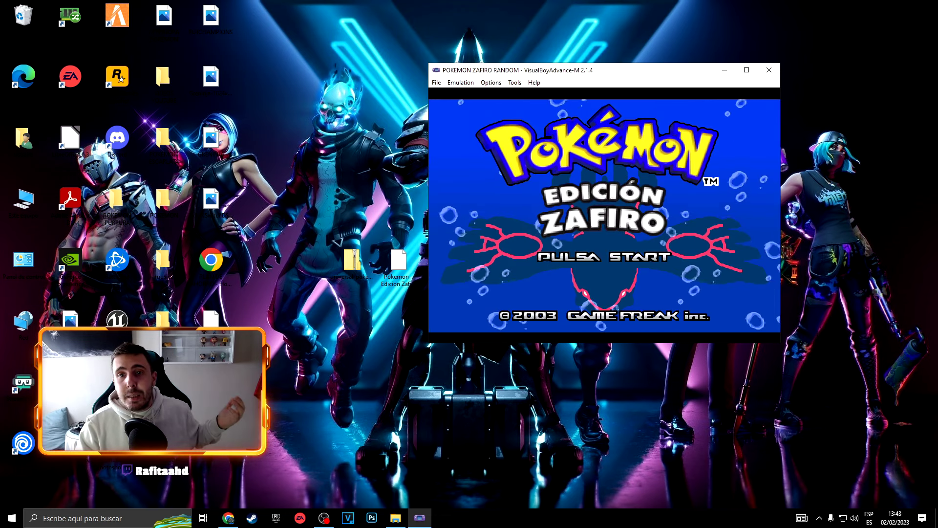
{"action": "left_click", "coordinate": [769, 70]}
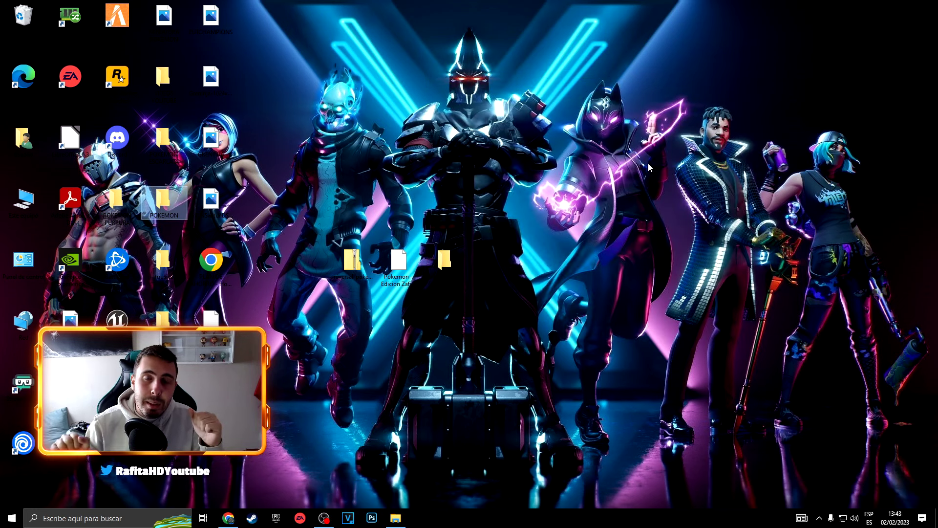